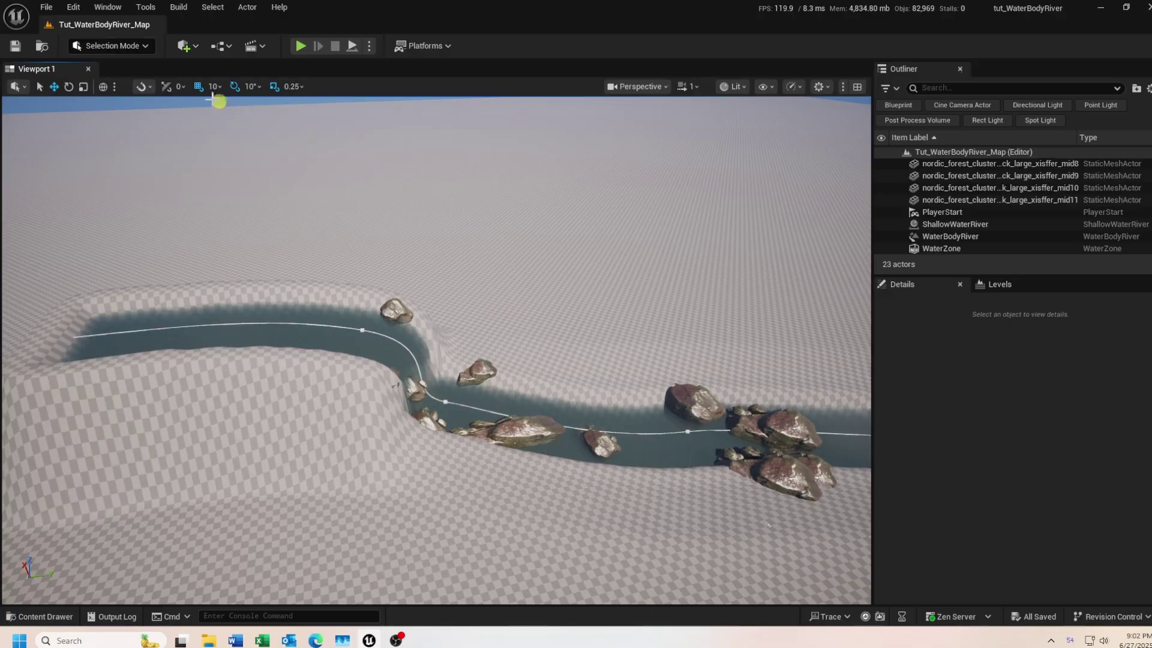
Place a Sphere from Quick Add > Shapes at the river's upstream end
left_click(188, 47)
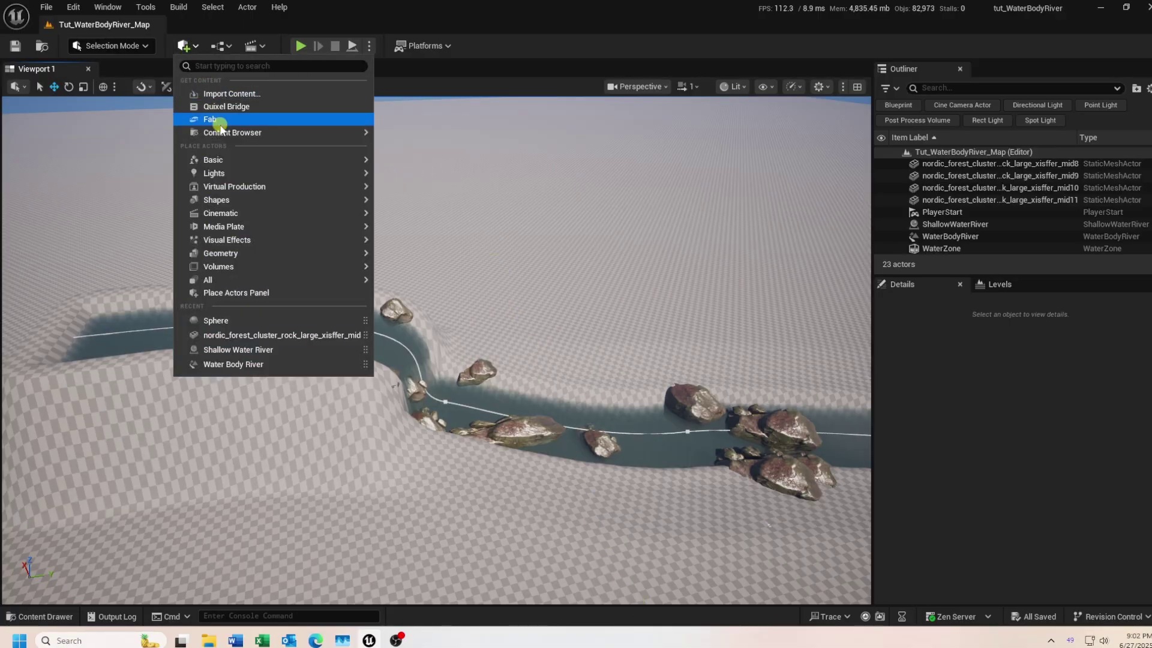
mouse_move(282, 200)
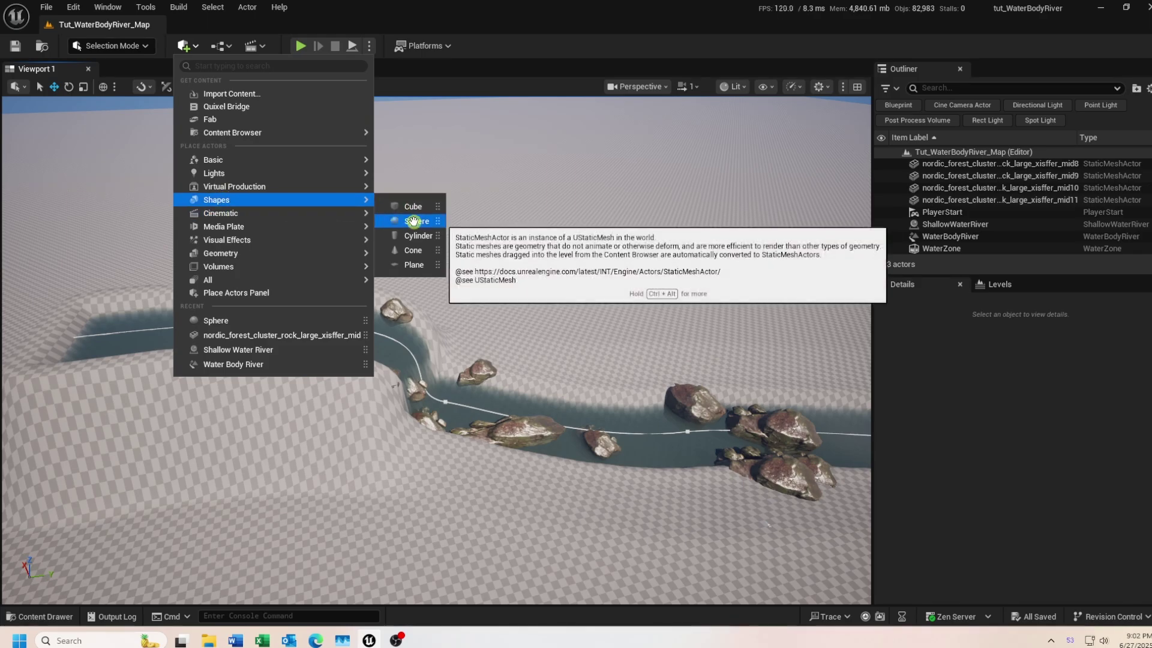
left_click_drag(412, 222, 249, 306)
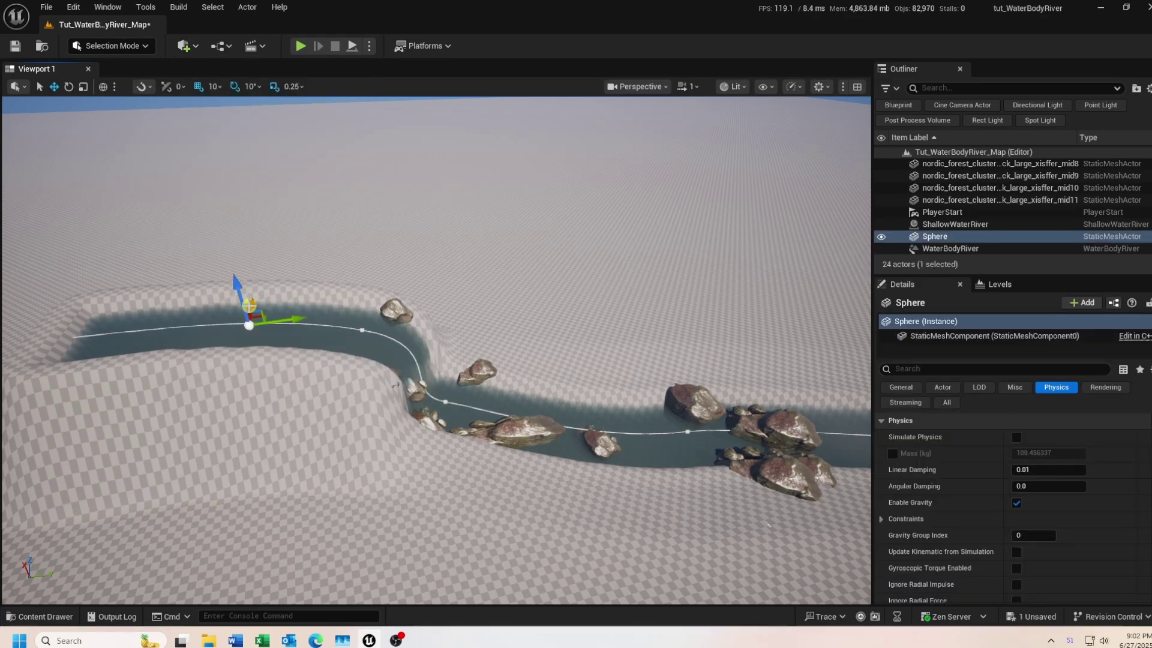
Scale the sphere up uniformly and raise it slightly above the water
key("e")
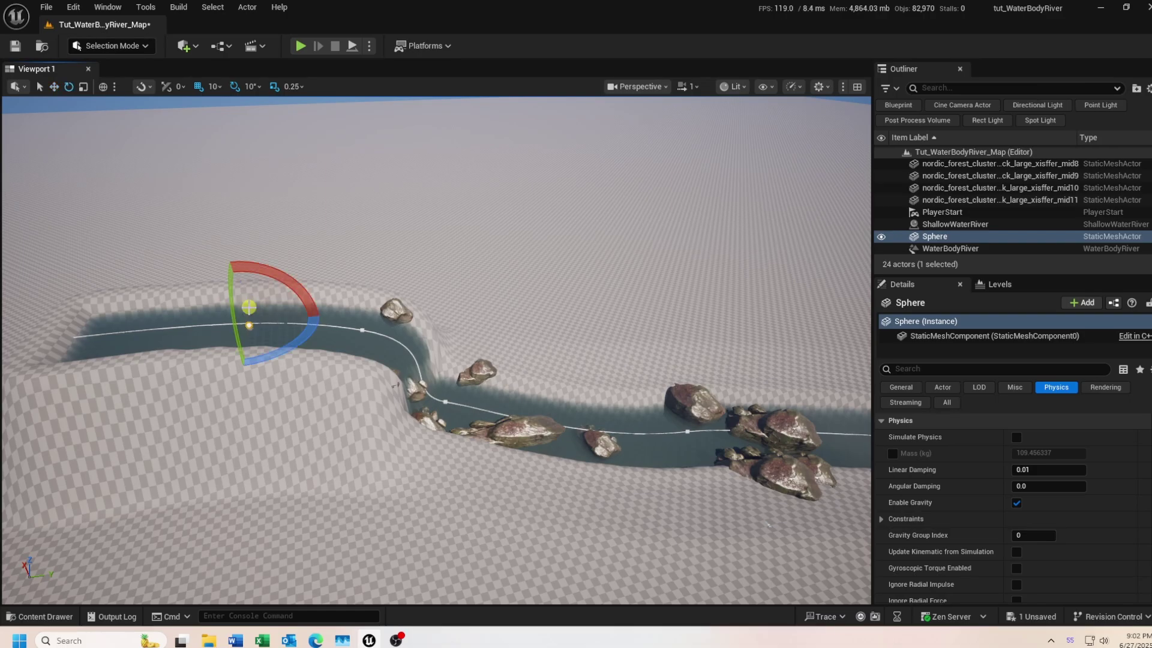
key("w")
key("r")
left_click_drag(249, 324, 293, 238)
key("w")
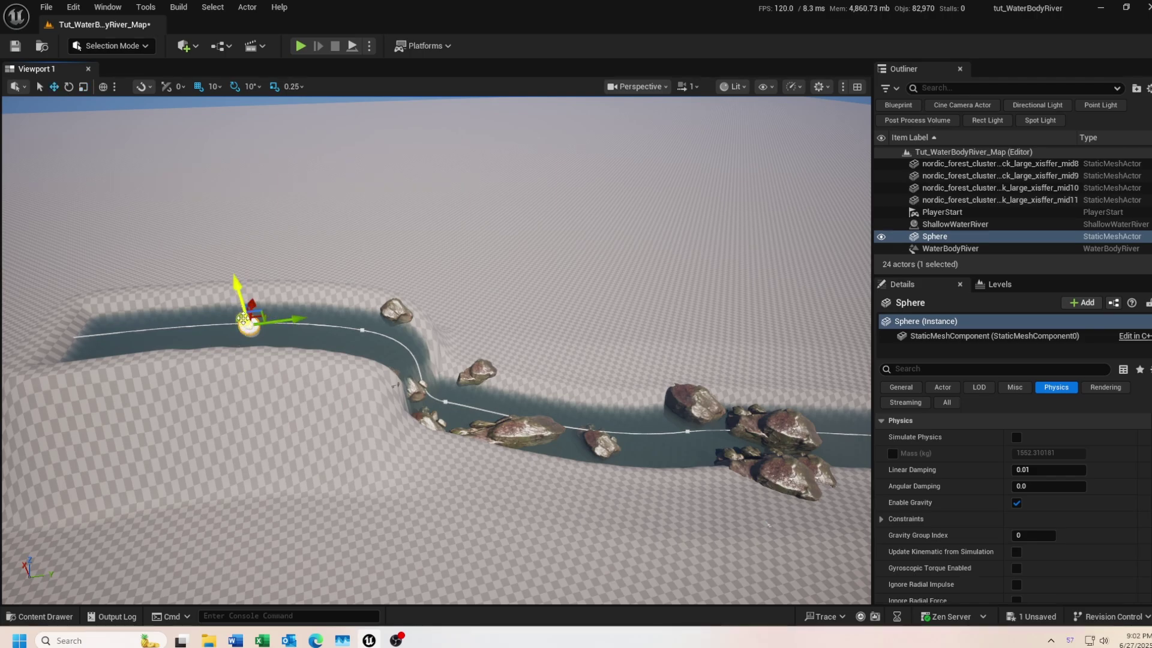
left_click_drag(243, 301, 242, 289)
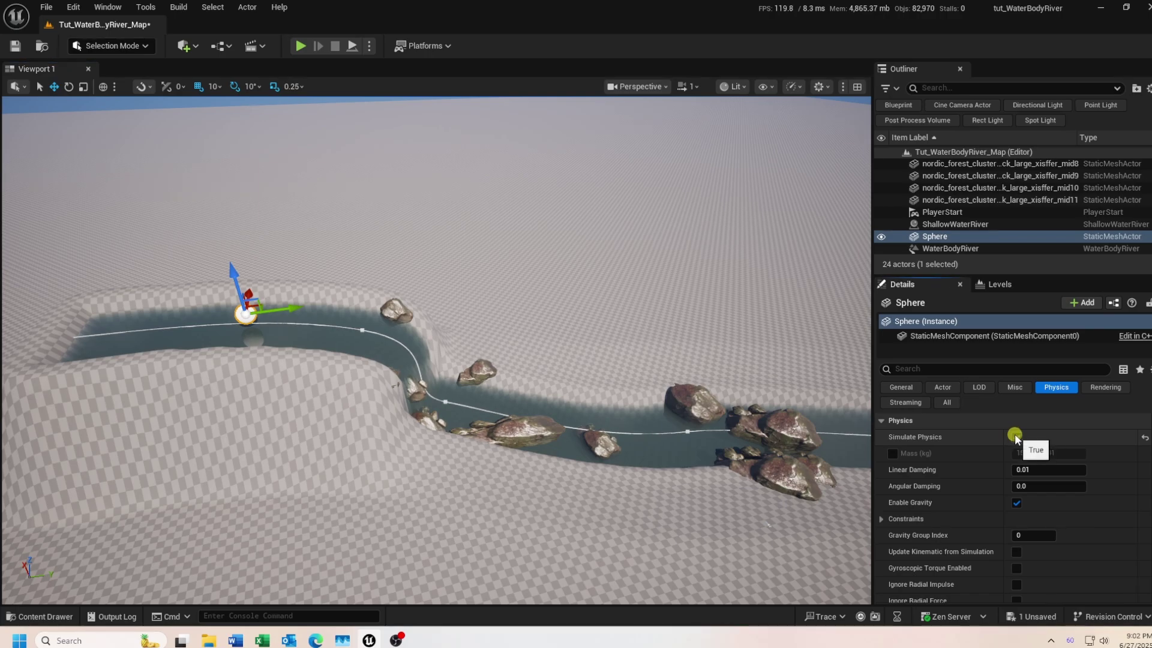
scroll(1106, 478, "down", 3)
scroll(1106, 479, "down", 8)
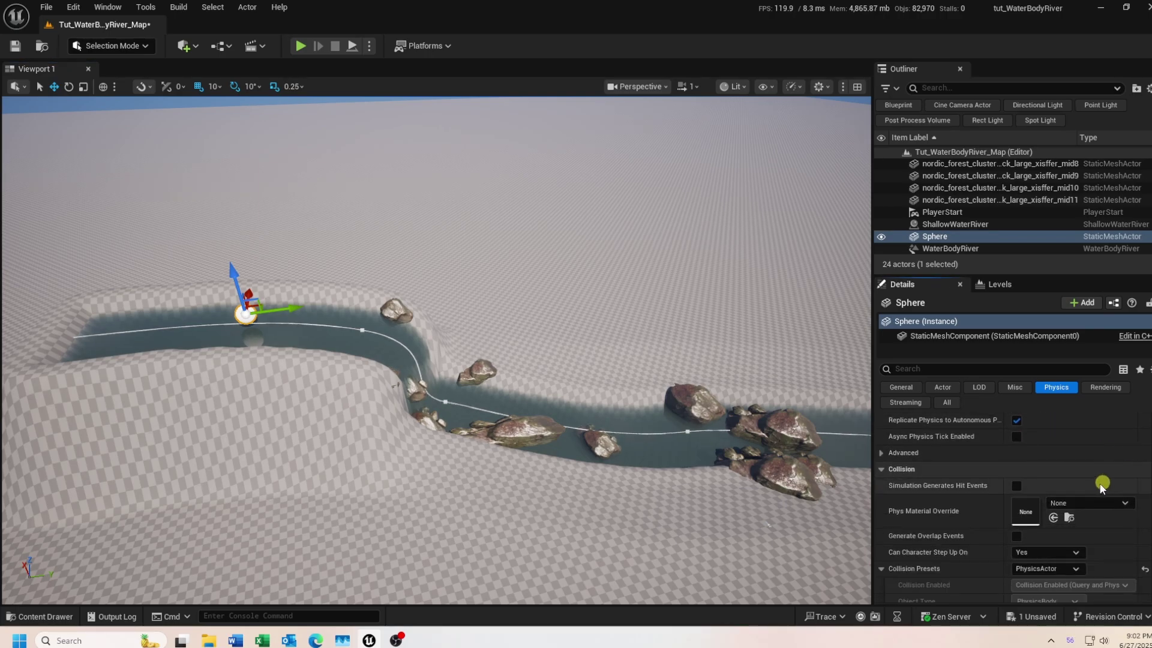
mouse_move(950, 515)
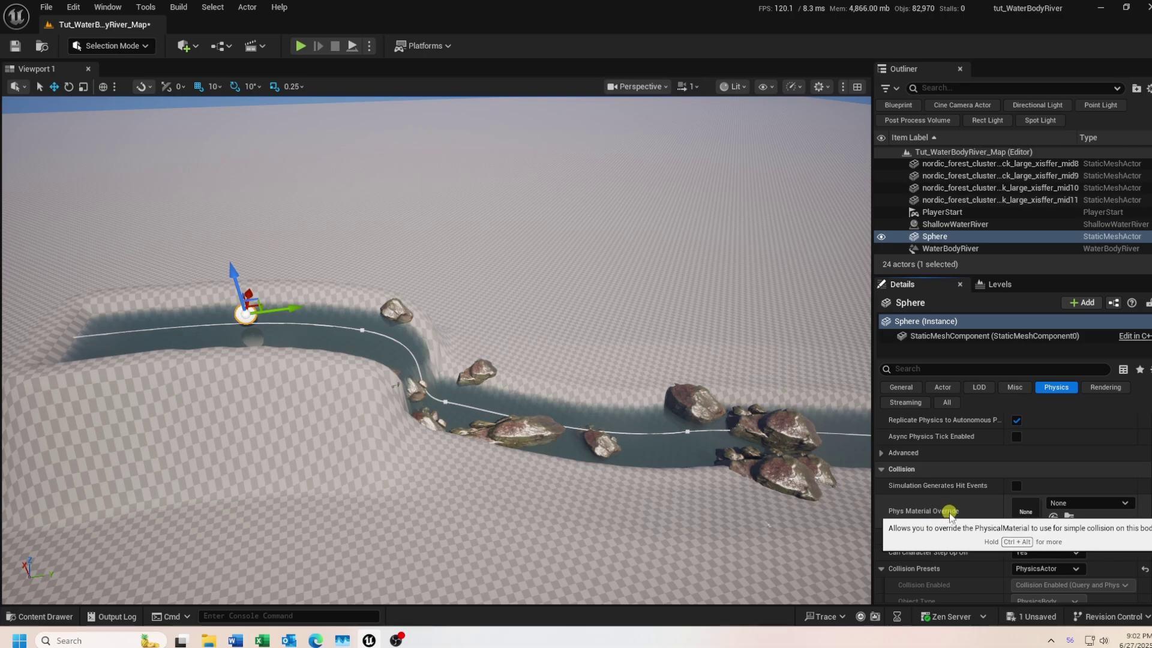
left_click(1127, 504)
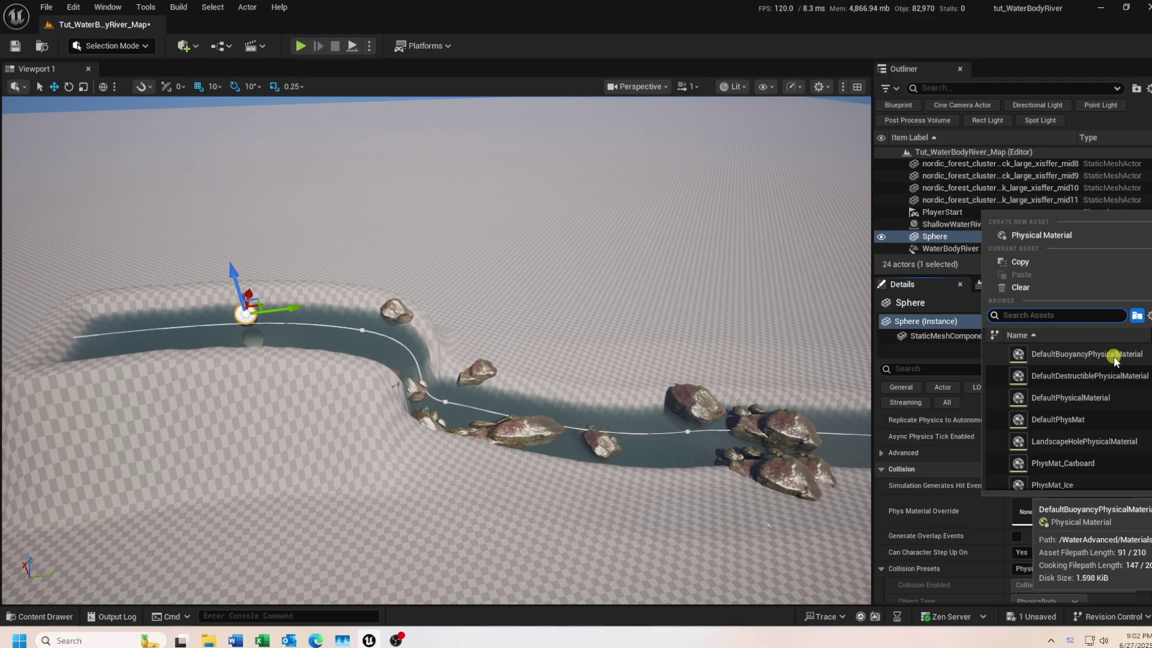
left_click(992, 522)
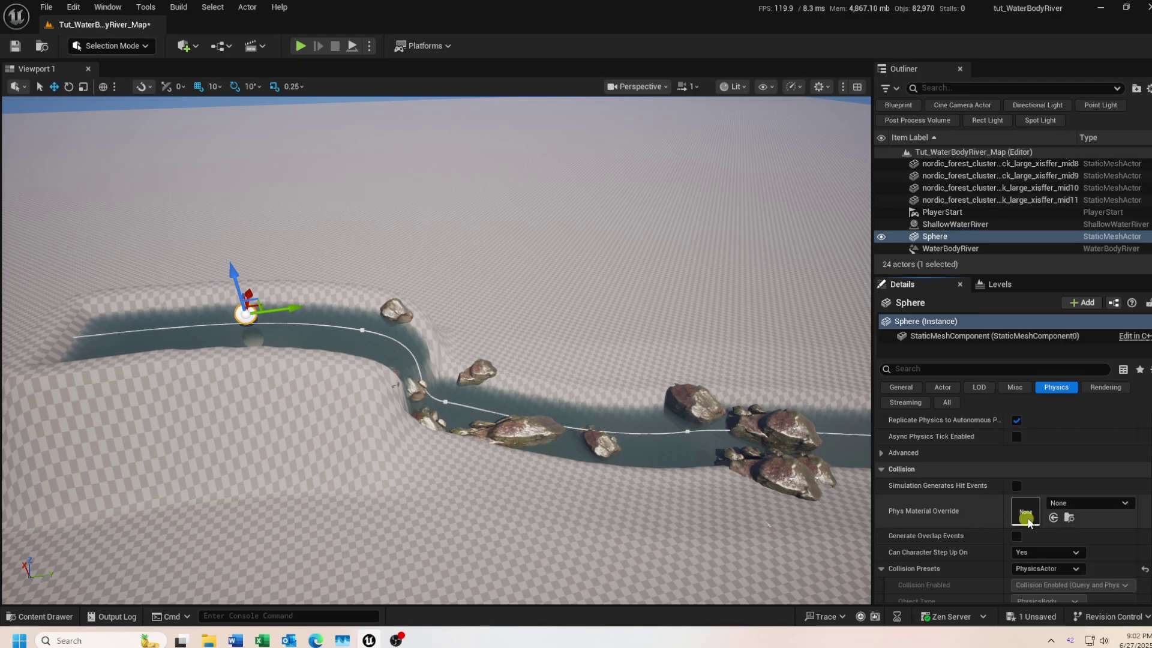
Set the sphere's Phys Material Override to DefaultBuoyancyPhysicalMaterial from WaterAdvanced Content > Materials
left_click(1068, 516)
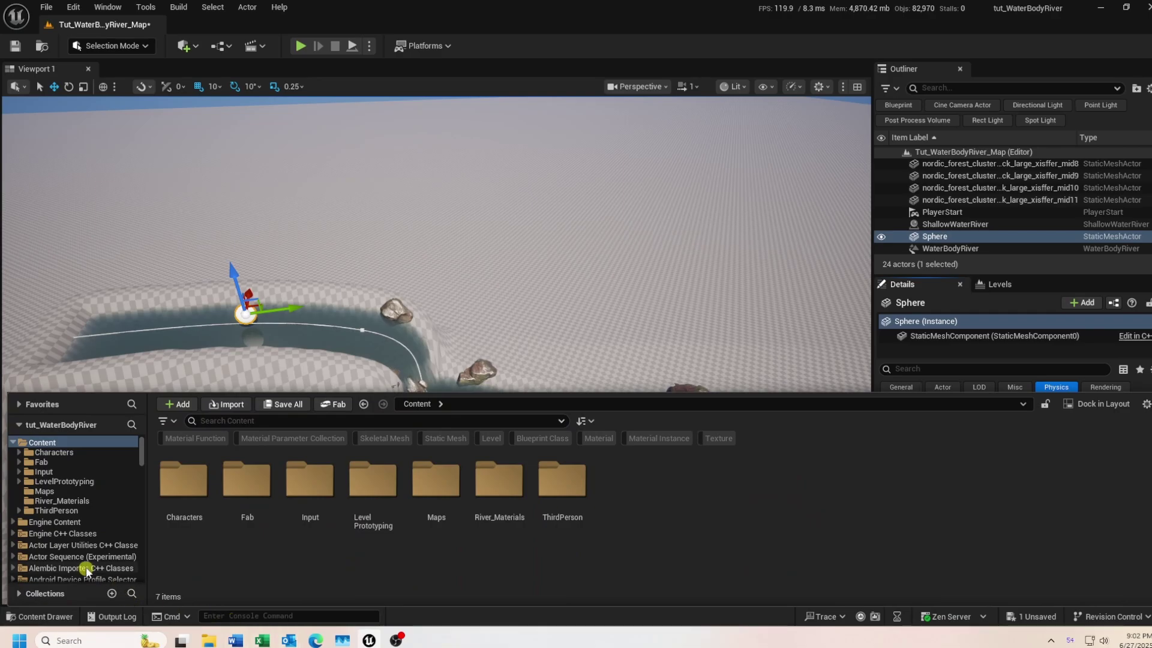
scroll(71, 556, "down", 4)
scroll(71, 556, "down", 12)
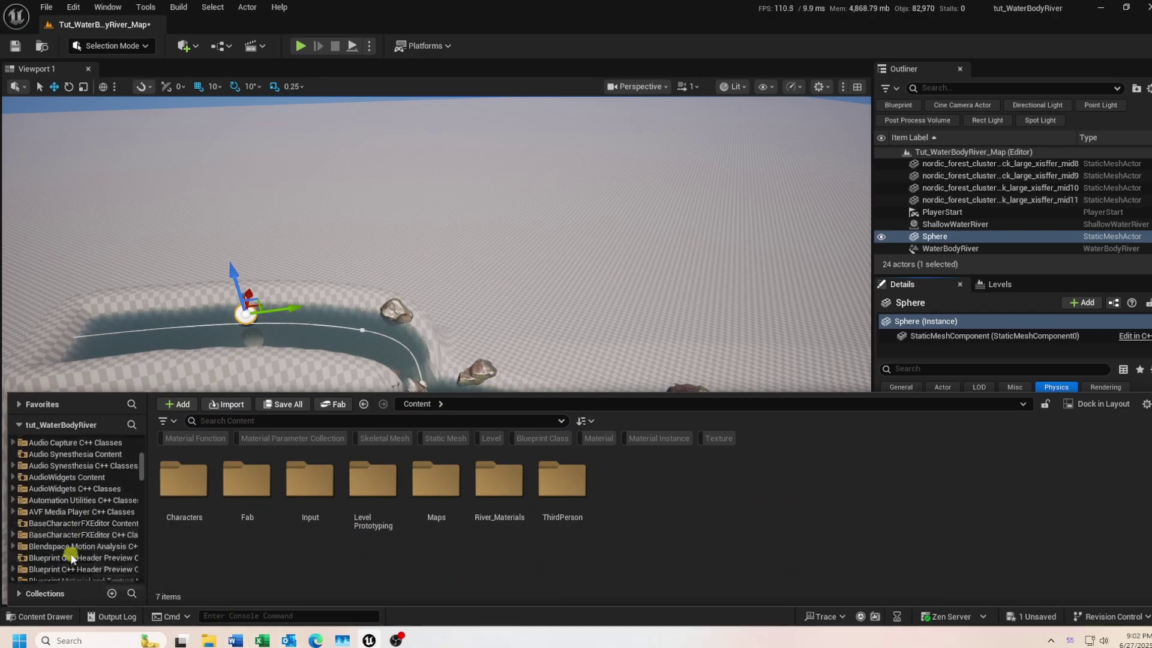
scroll(71, 557, "down", 12)
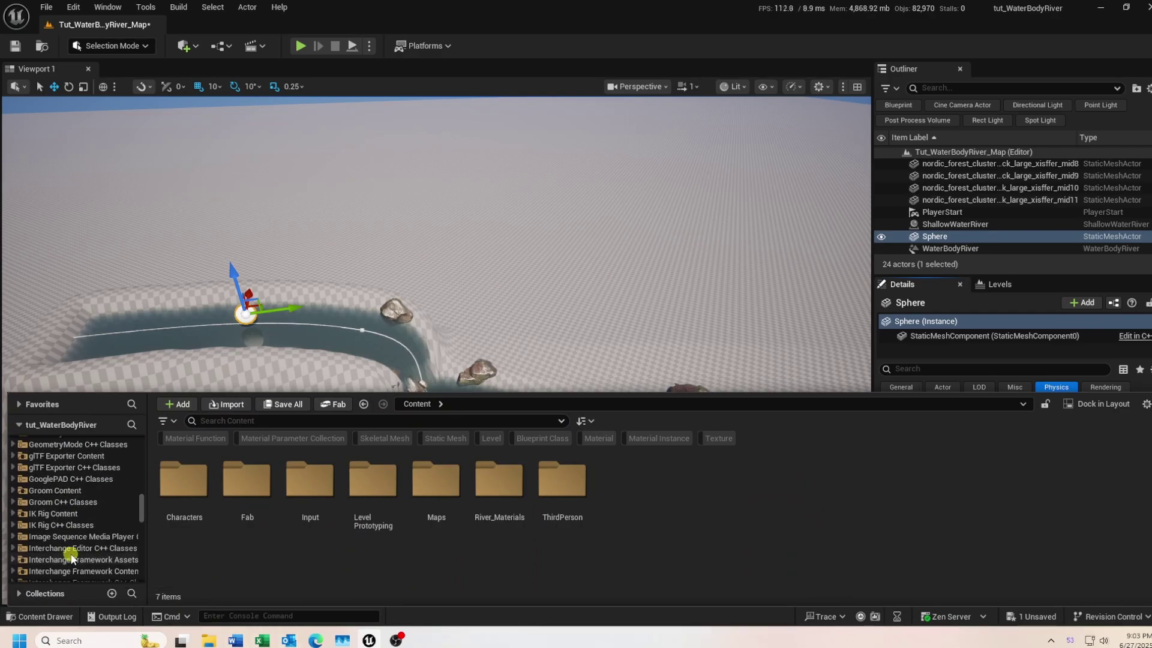
scroll(71, 557, "down", 12)
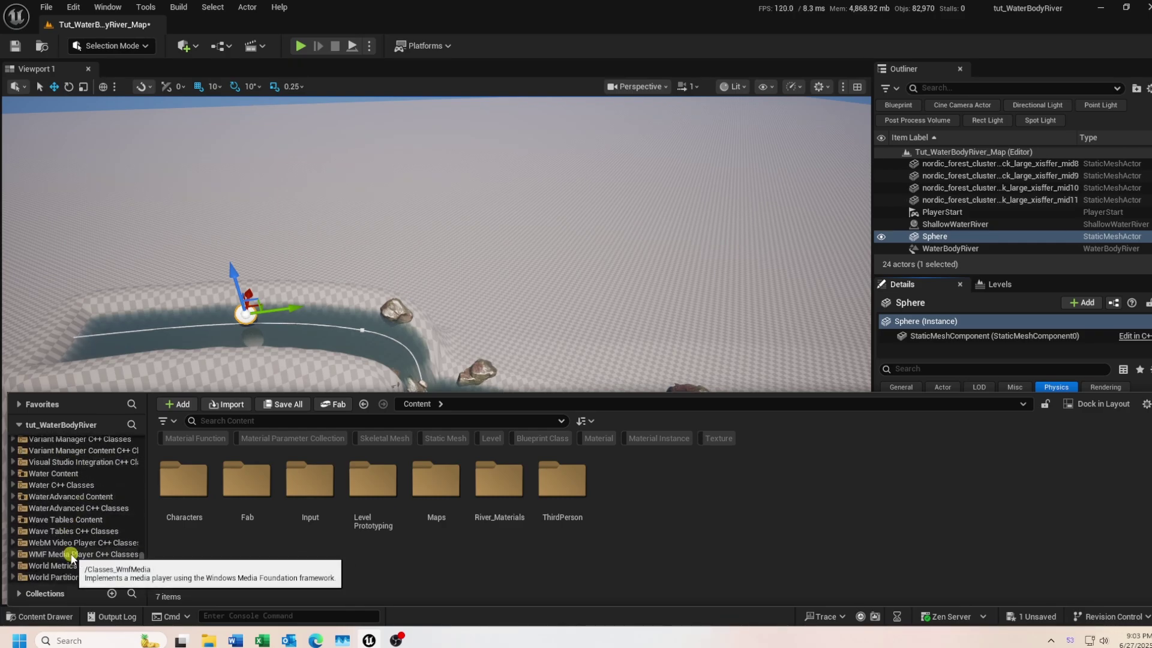
left_click(13, 497)
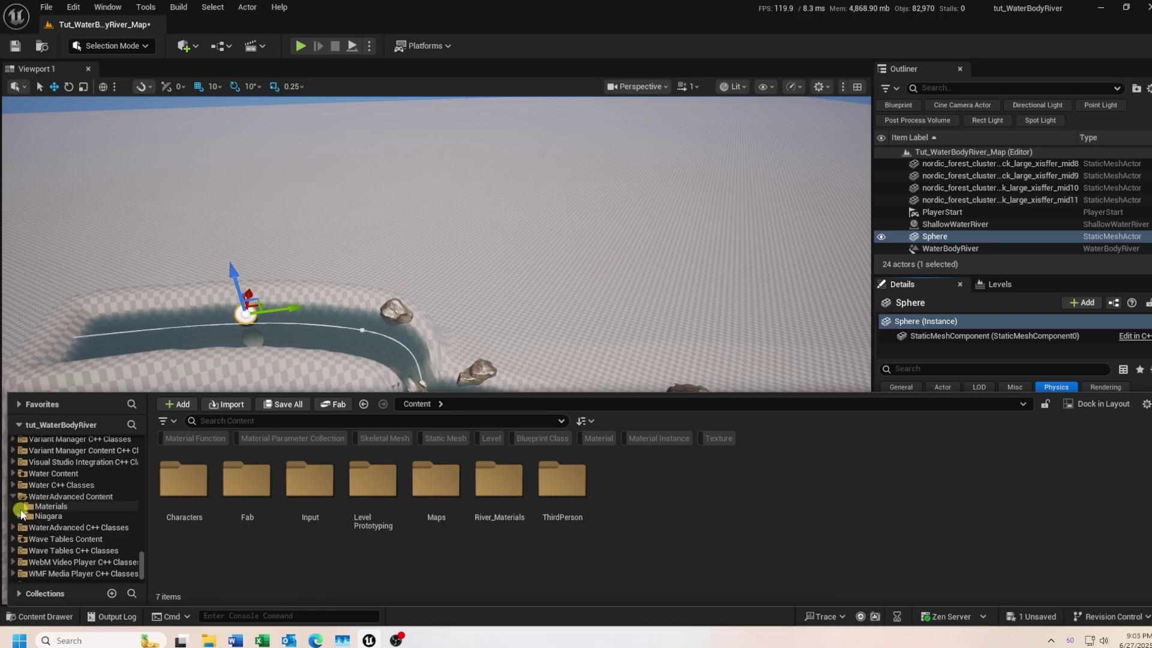
left_click(28, 508)
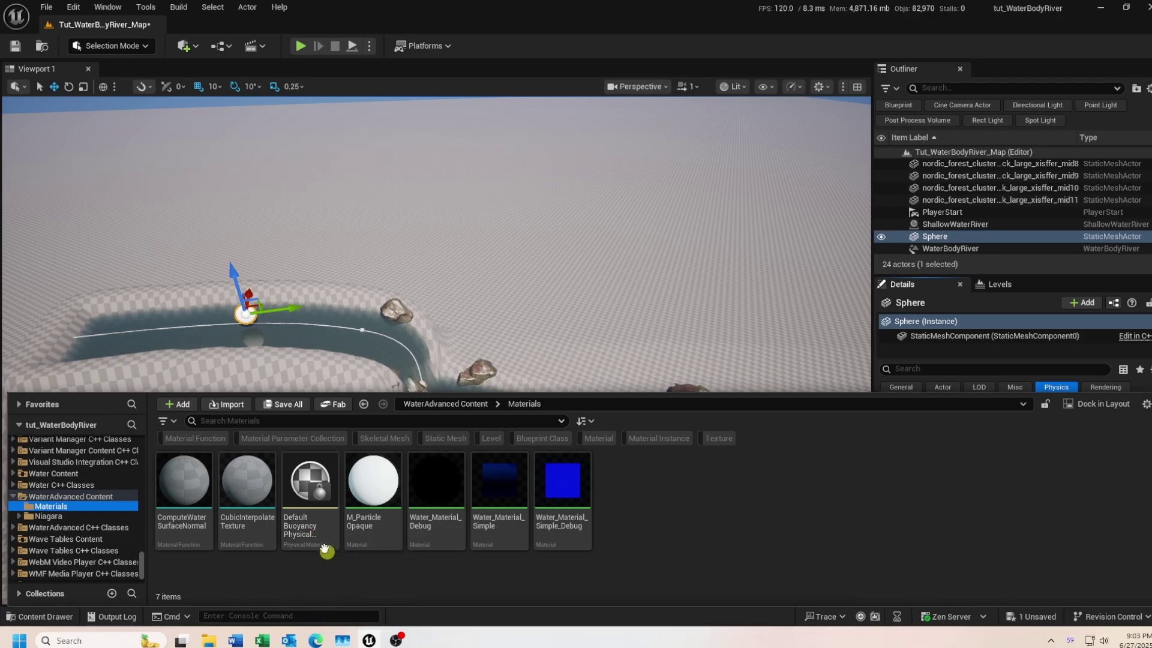
left_click(311, 486)
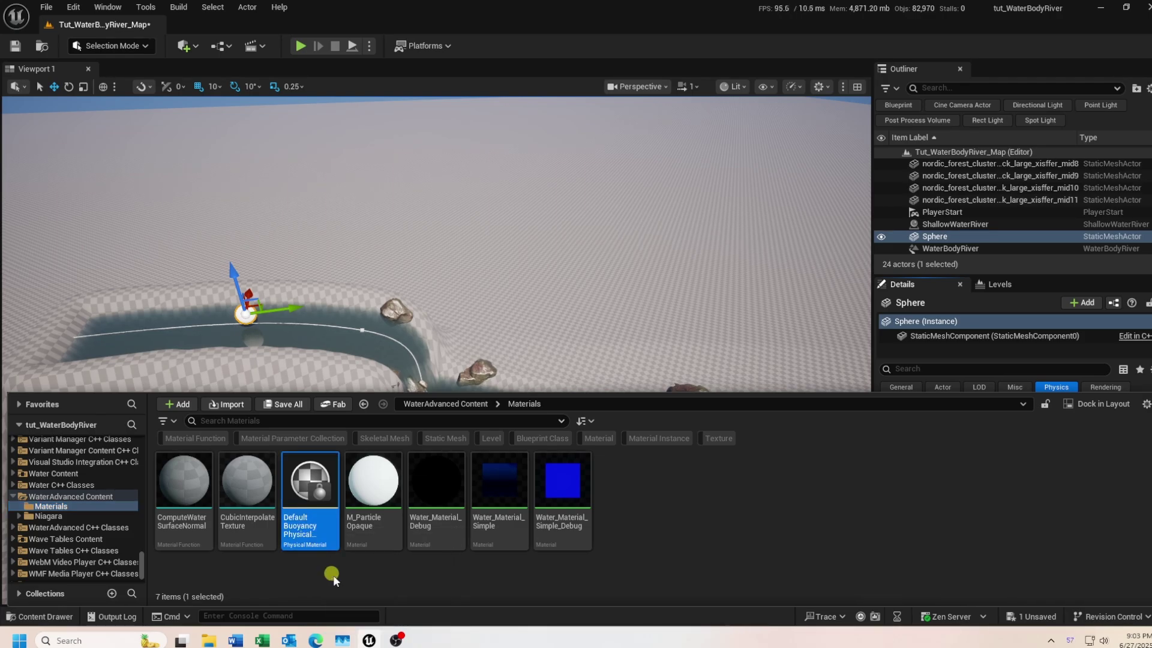
left_click(45, 618)
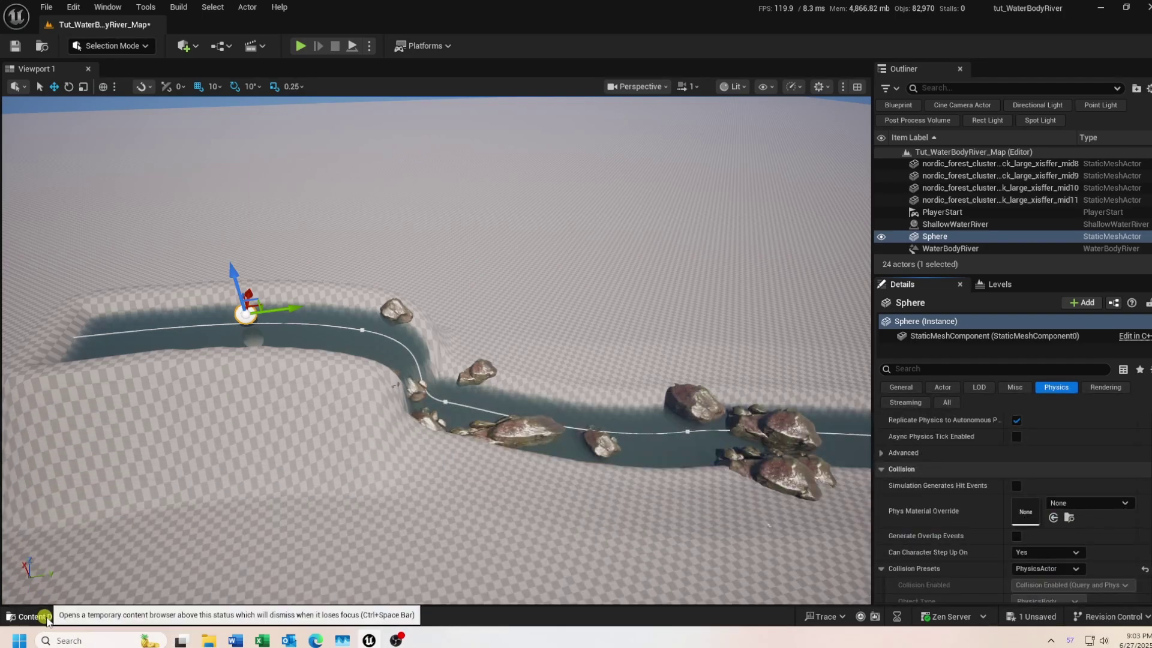
left_click(1054, 517)
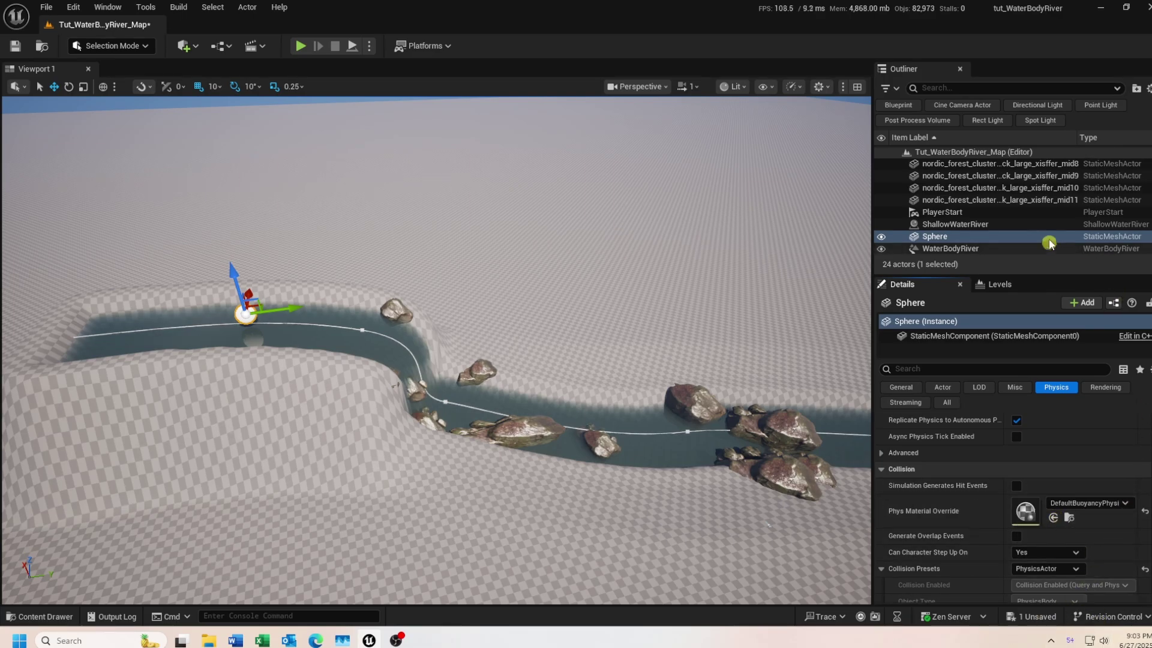
Change the WaterBodyRiver collision preset to Custom with Collision Enabled set to Query and Probe
left_click(960, 248)
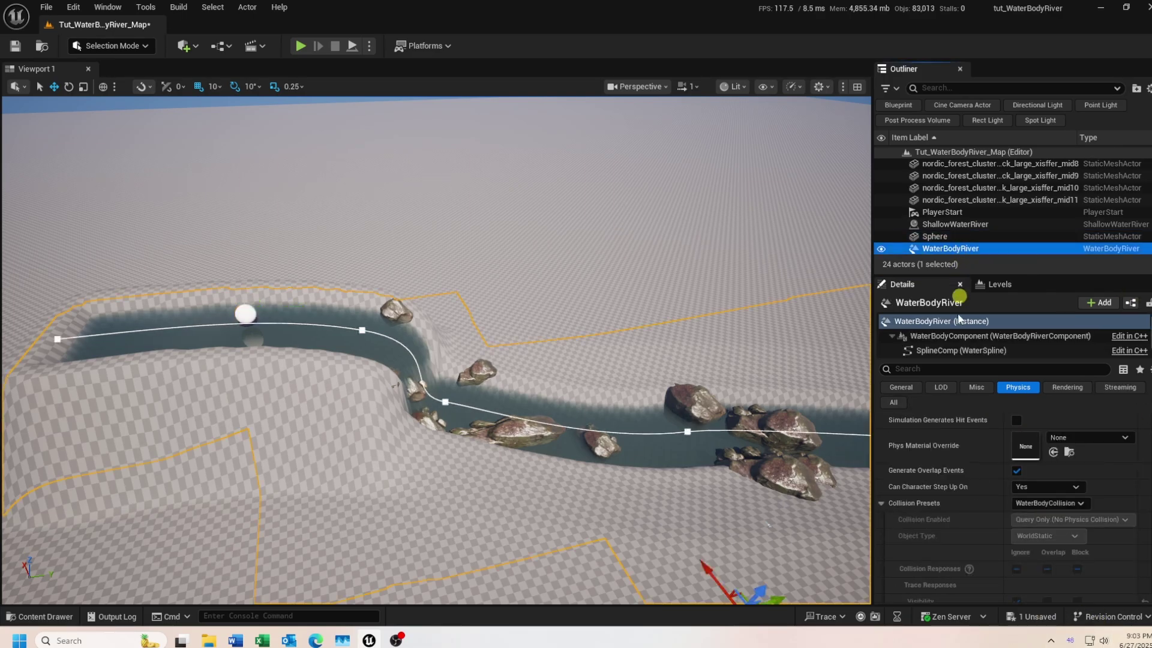
scroll(1003, 471, "down", 2)
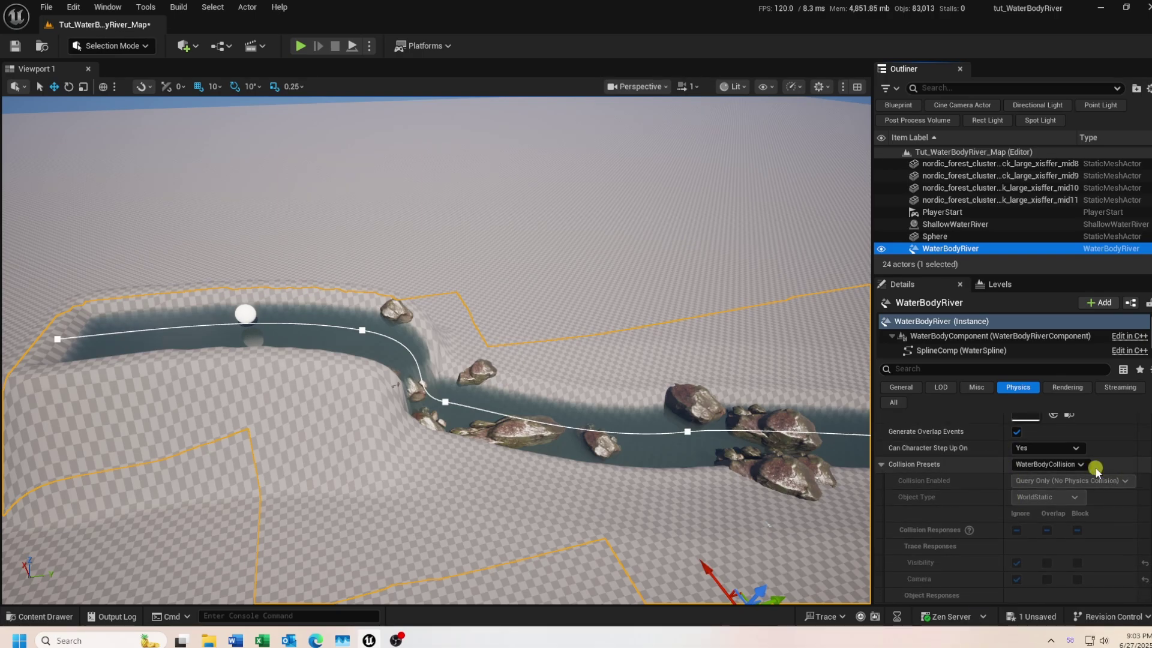
left_click(1082, 465)
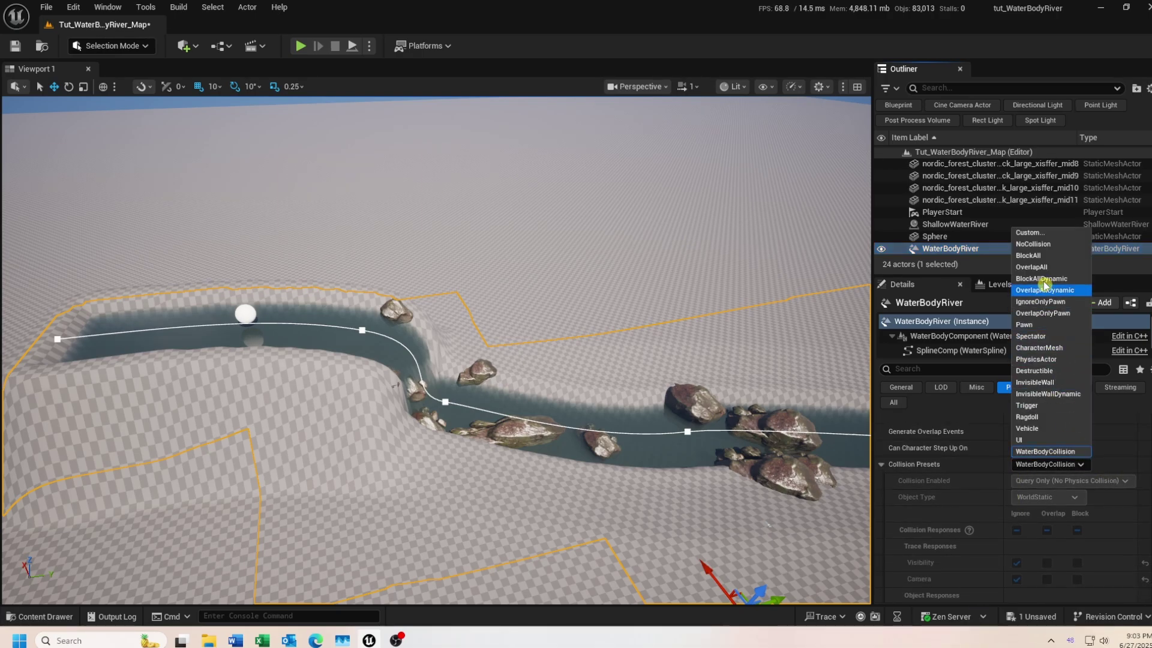
left_click(1028, 233)
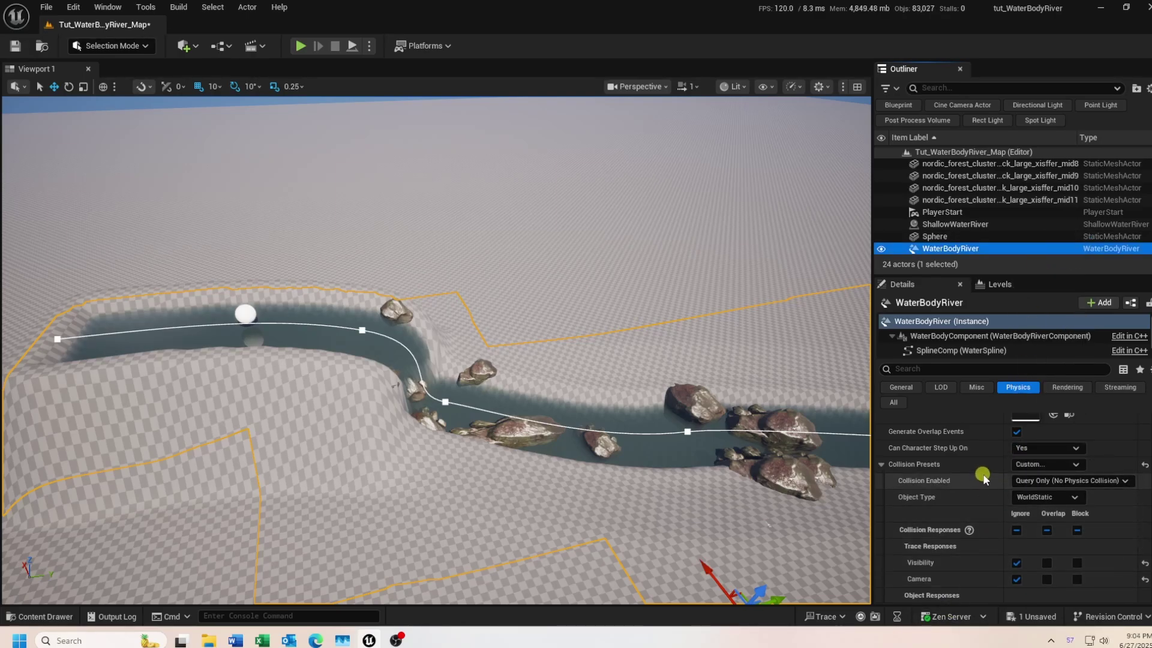
left_click(1124, 481)
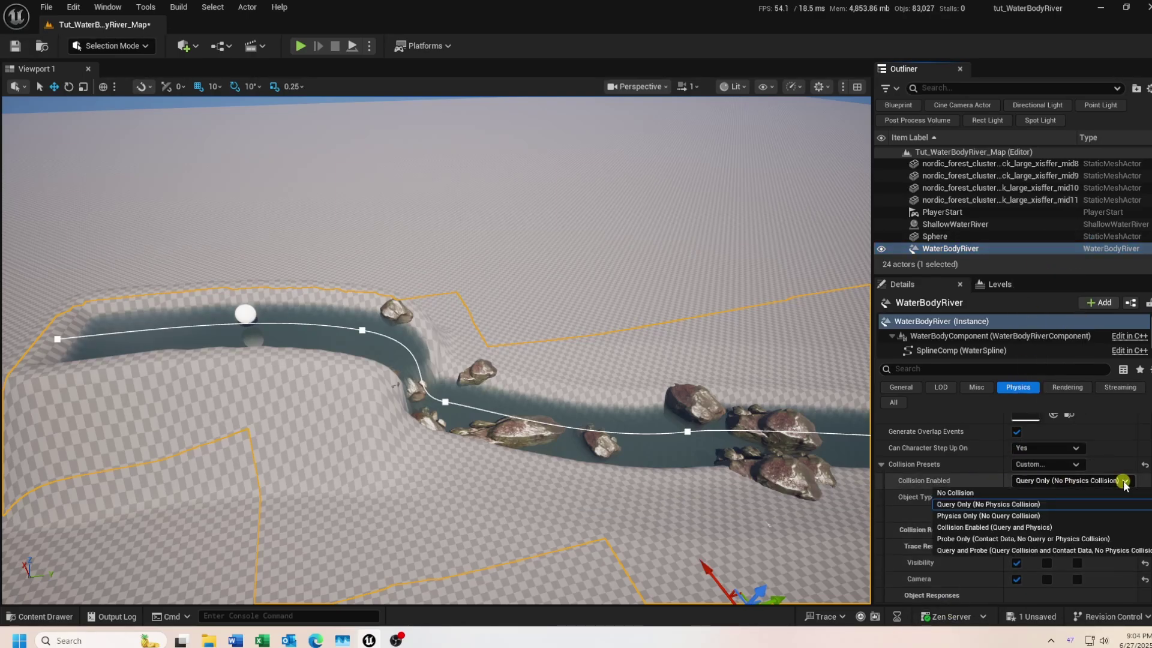
left_click(984, 551)
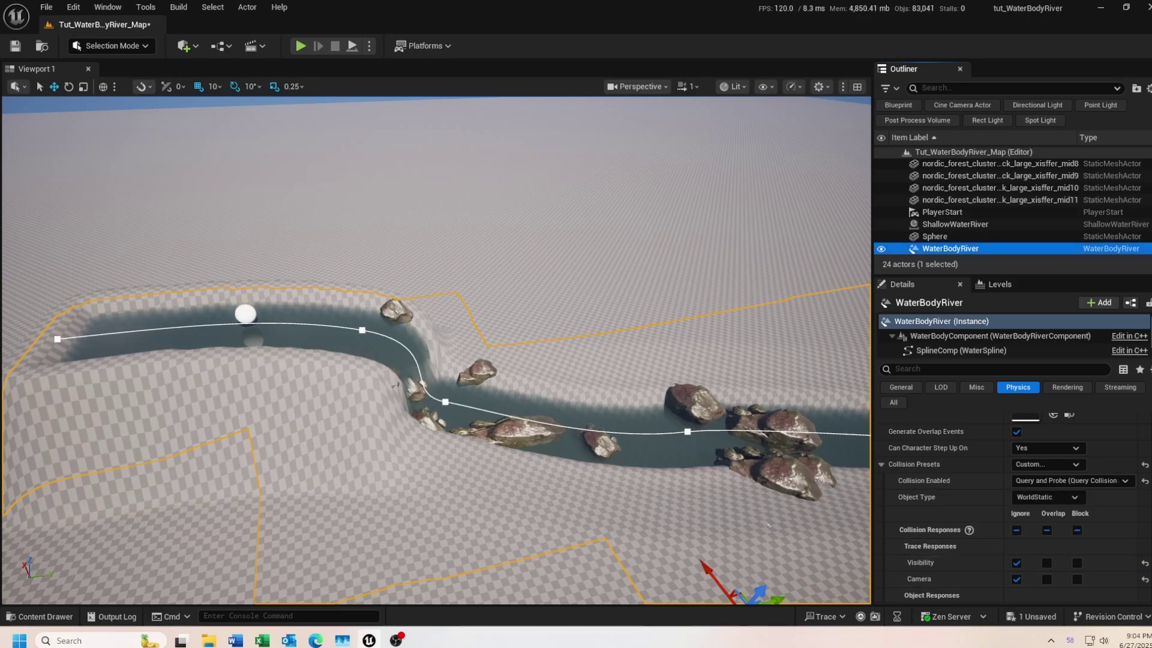
Make the river's PhysicsBody object response Block instead of Overlap
scroll(980, 571, "down", 2)
scroll(980, 573, "down", 3)
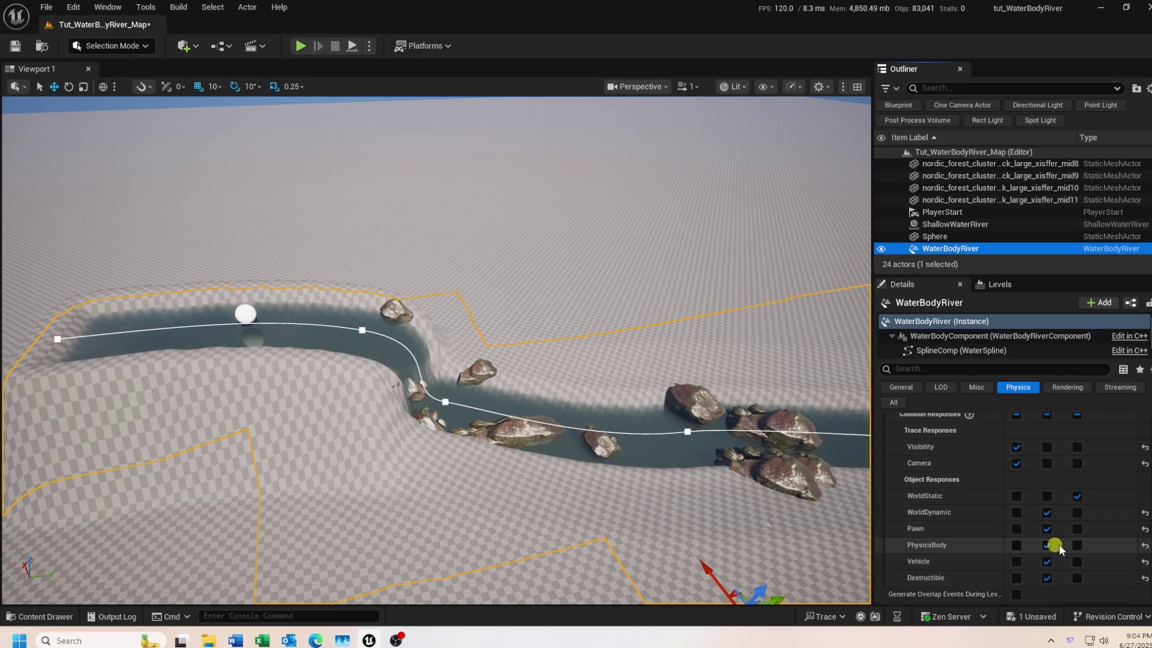
scroll(1087, 549, "up", 1)
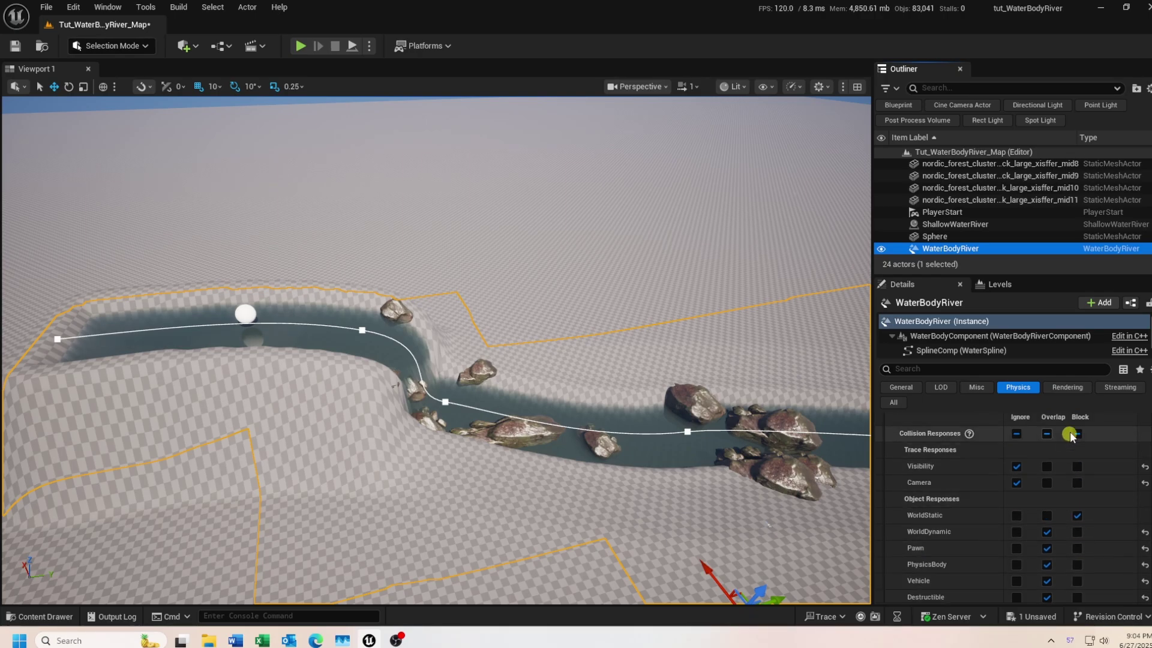
left_click(1078, 564)
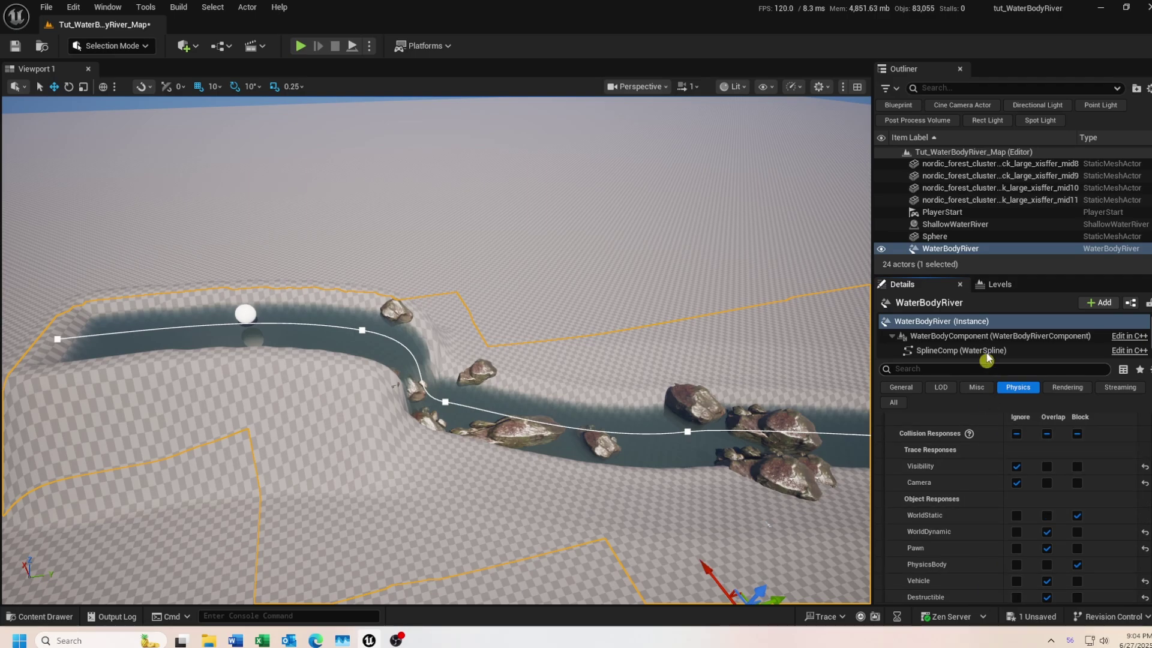
Reset and bake the ShallowWaterRiver, then set Render State to Water Component with Baked Sim
left_click(974, 227)
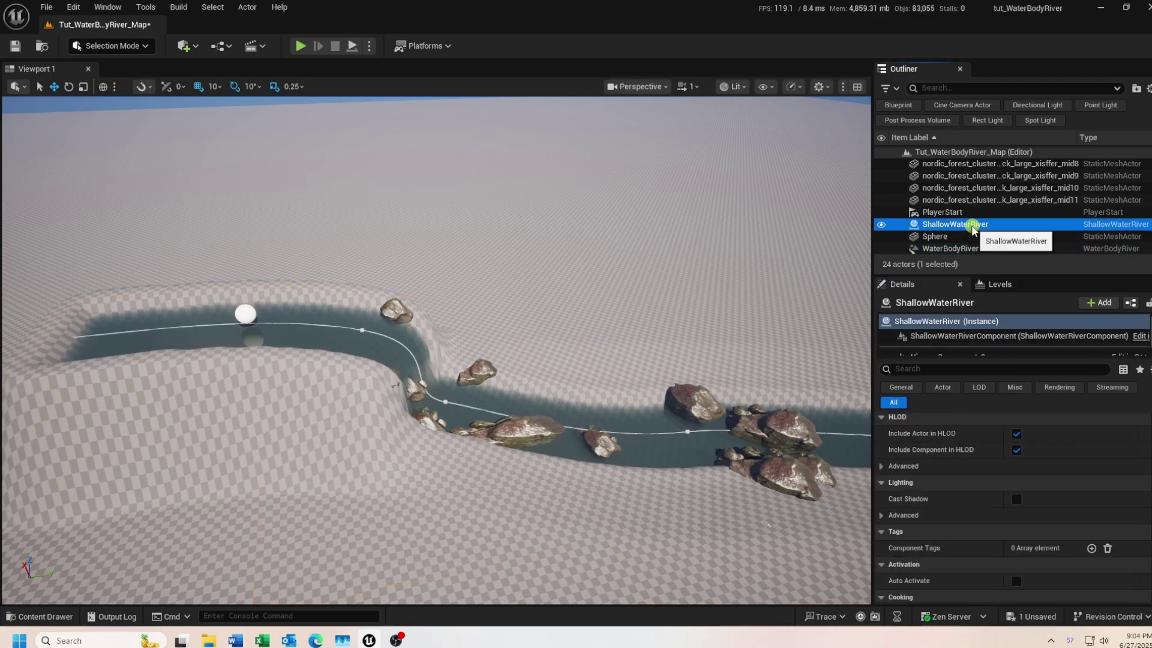
scroll(953, 567, "up", 10)
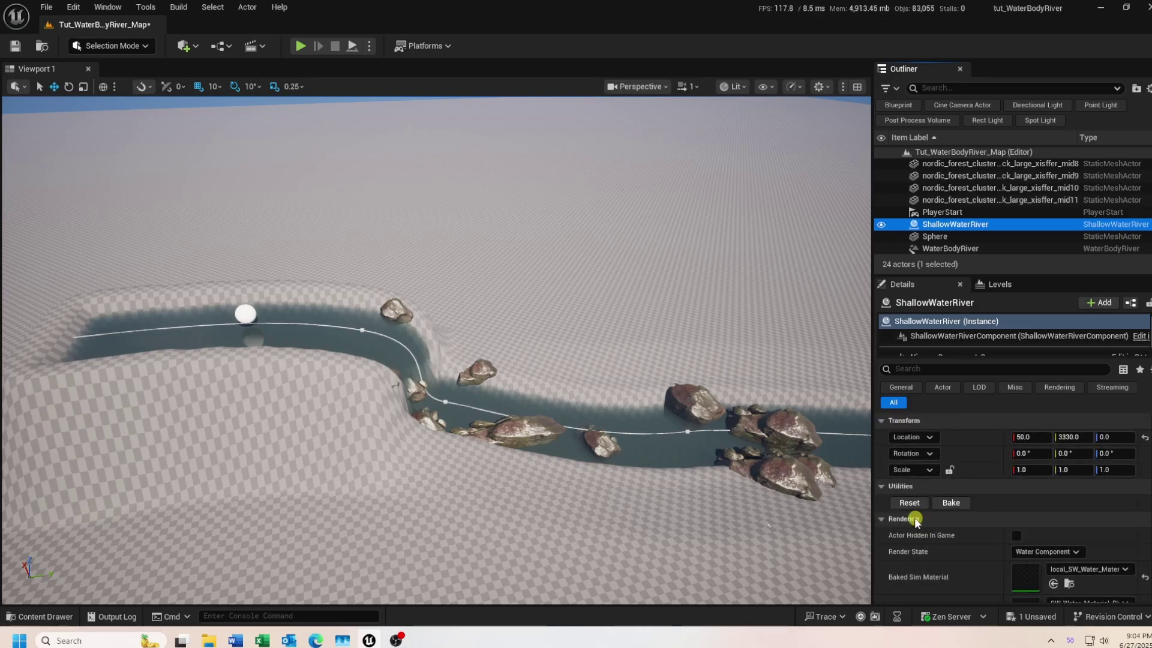
left_click(910, 503)
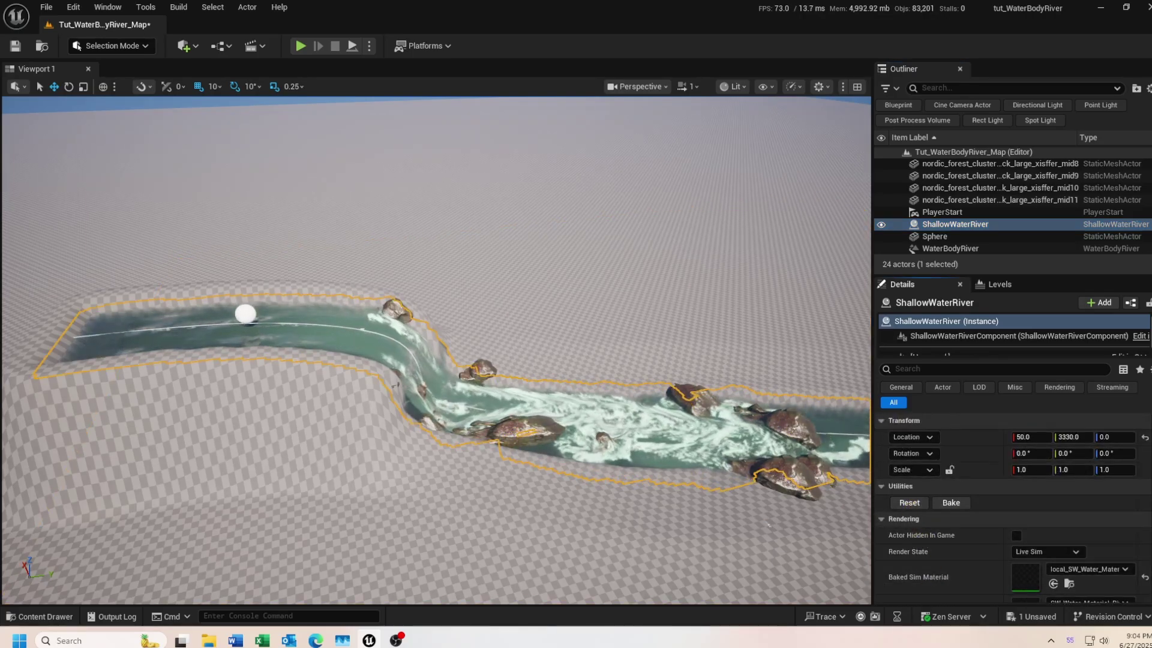
left_click(953, 503)
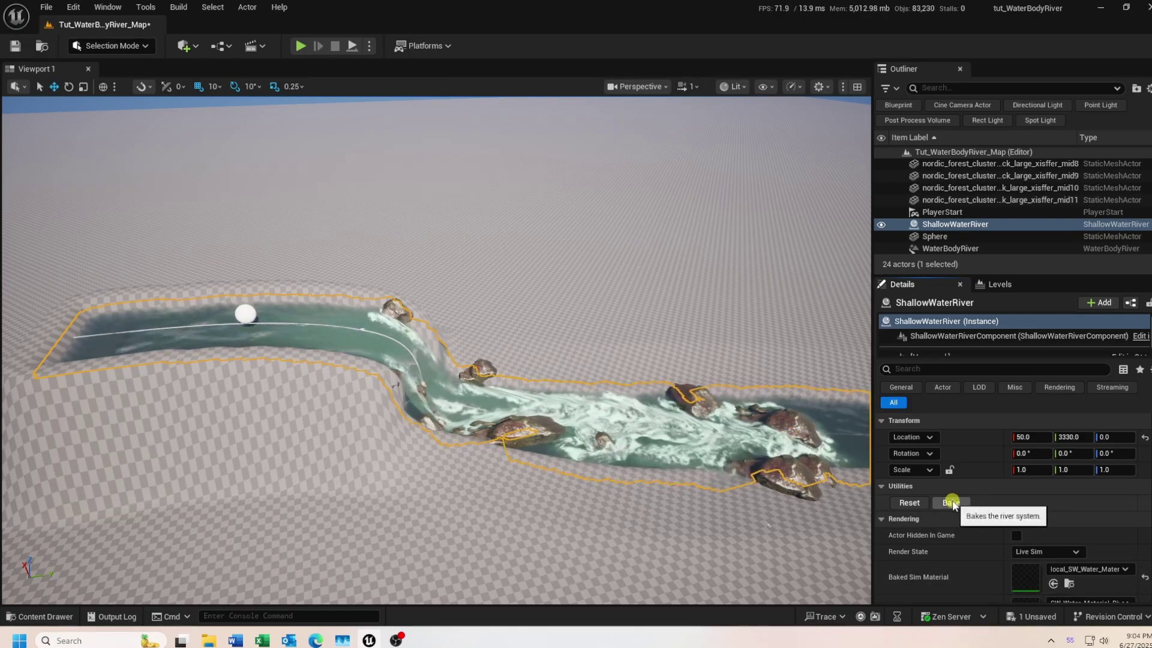
left_click(1069, 552)
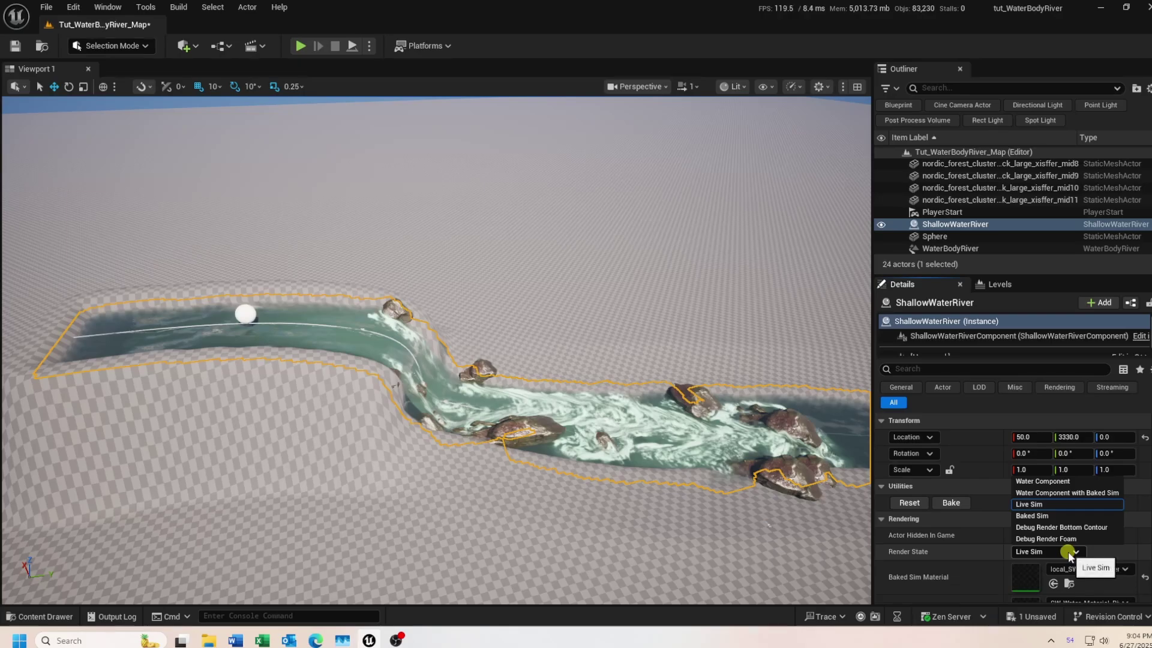
left_click(1069, 493)
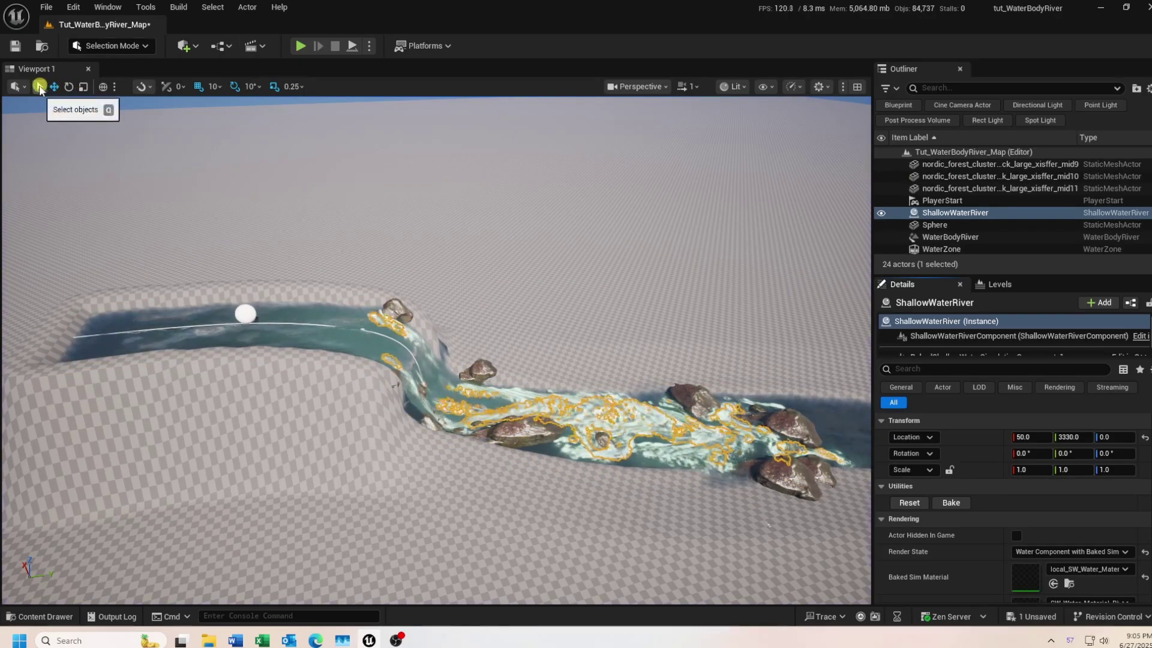
key("Escape")
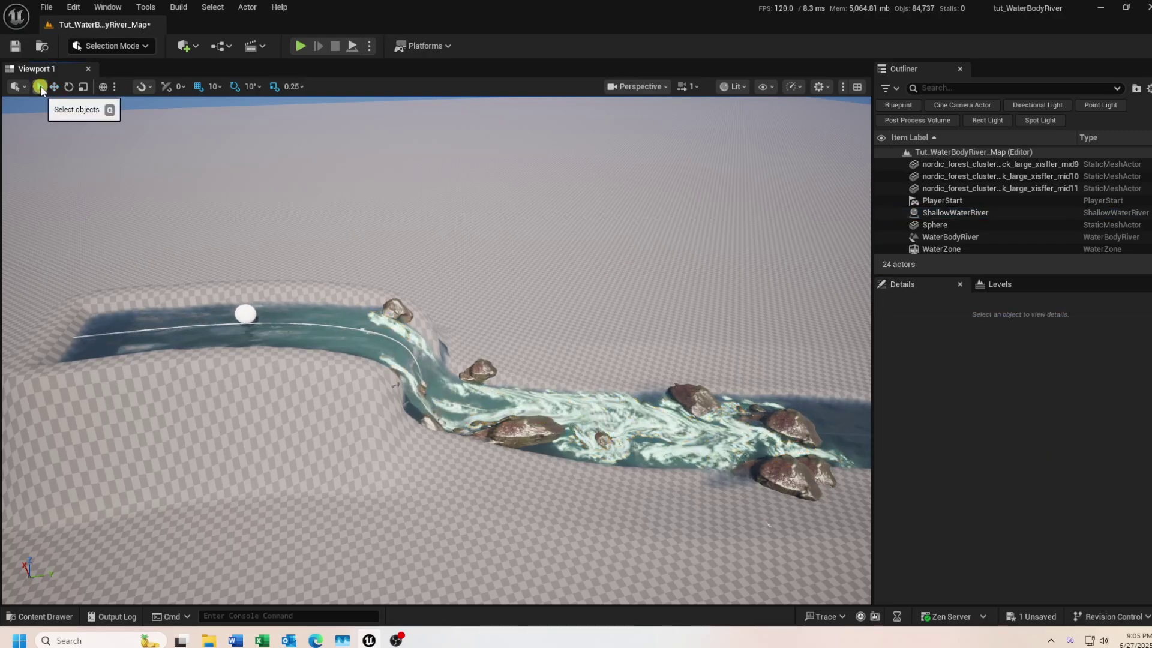
left_click(351, 48)
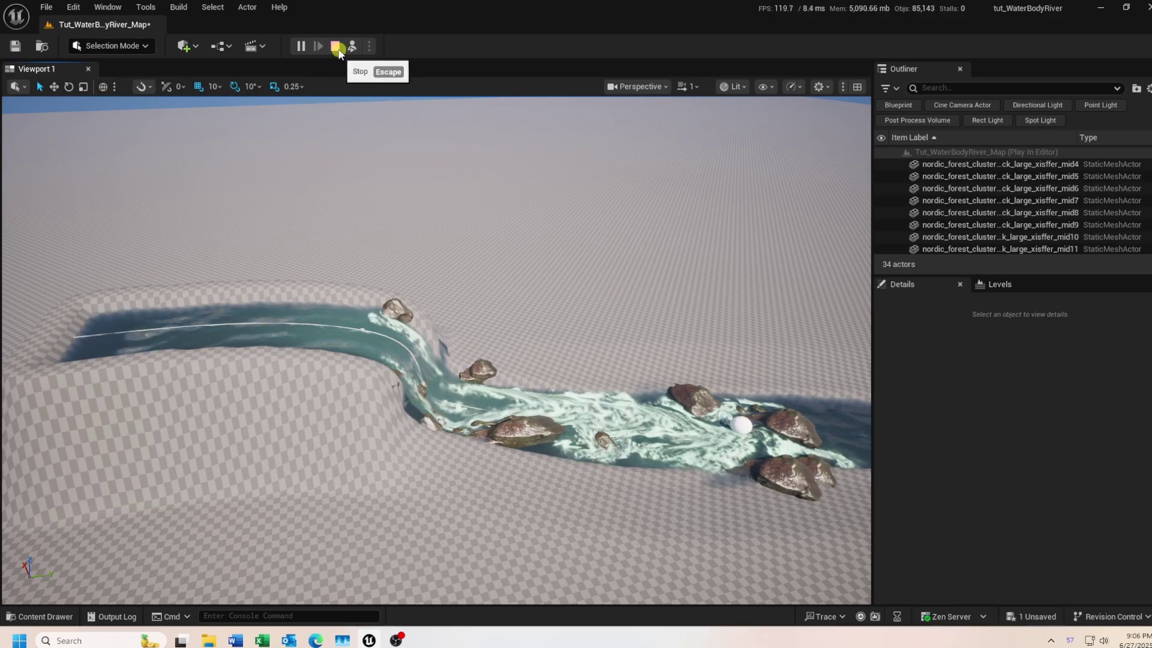
left_click(336, 47)
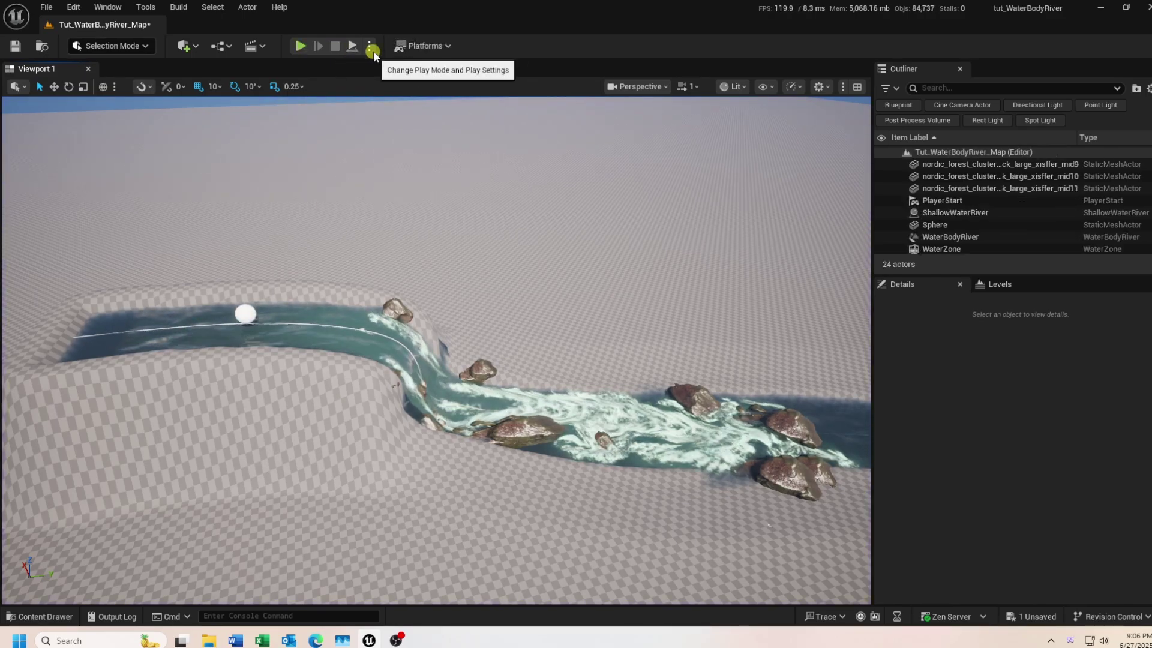
Find 'WATER DRAG' in Project Settings, set it to .01, and close Project Settings
left_click(75, 8)
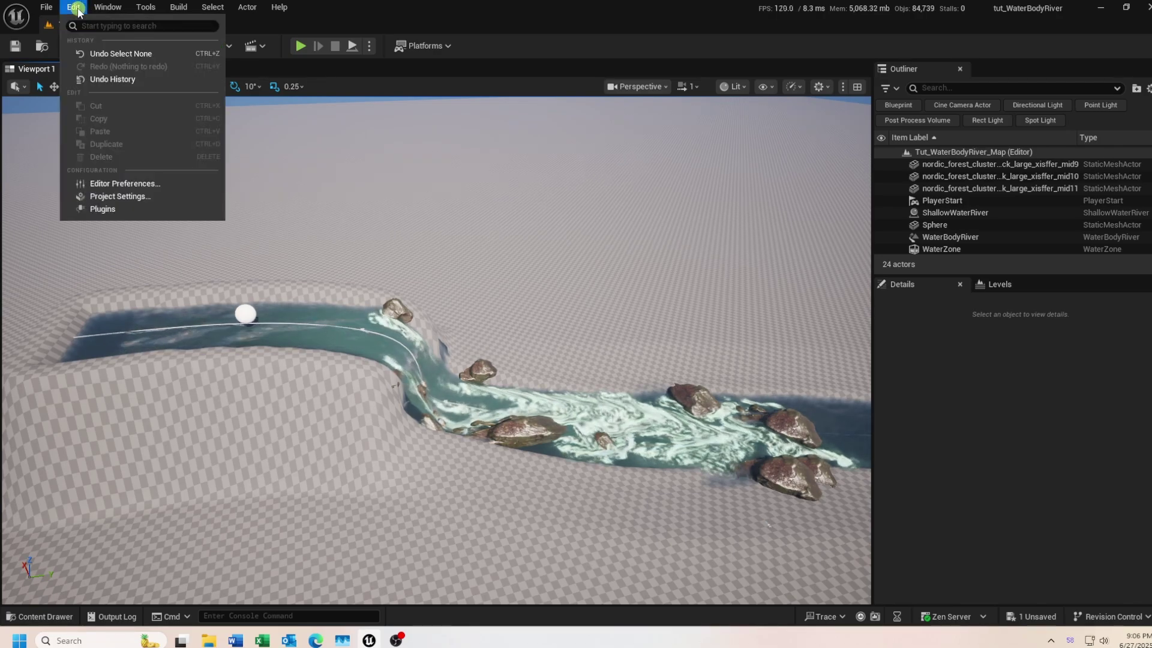
left_click(120, 197)
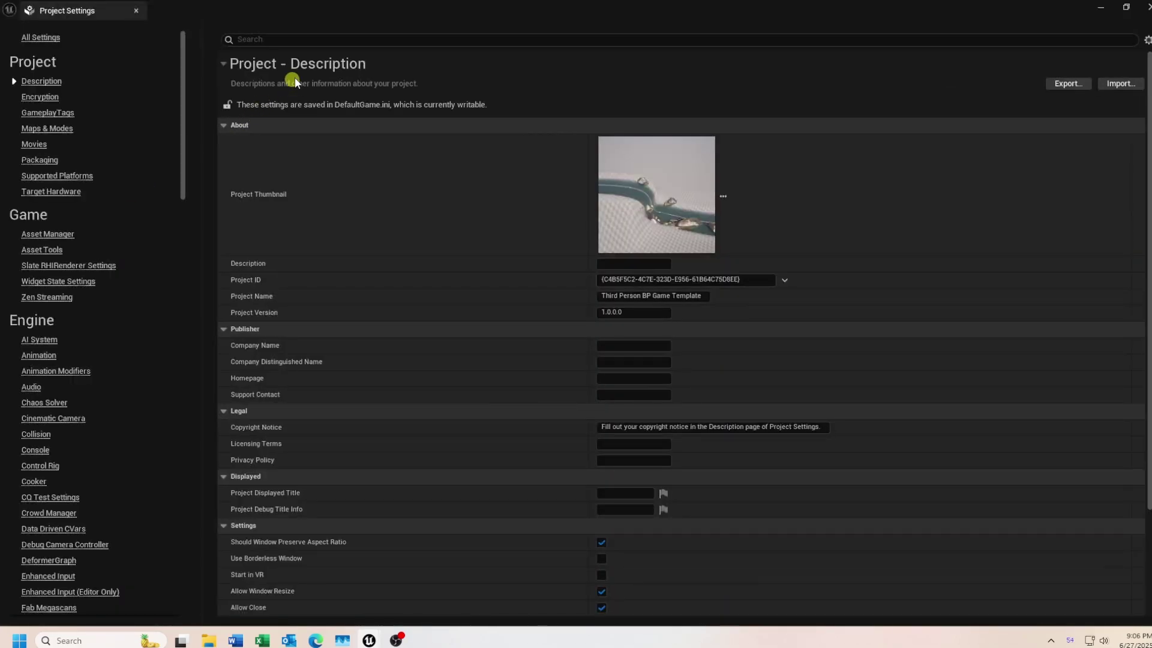
left_click(252, 39)
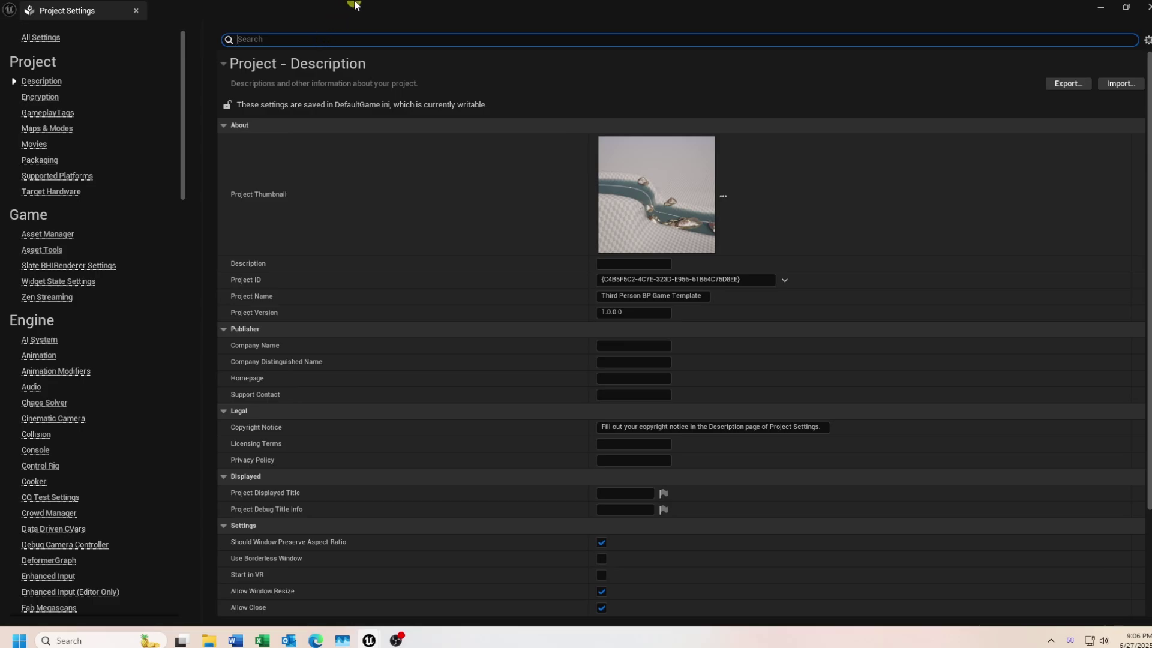
type("WATER")
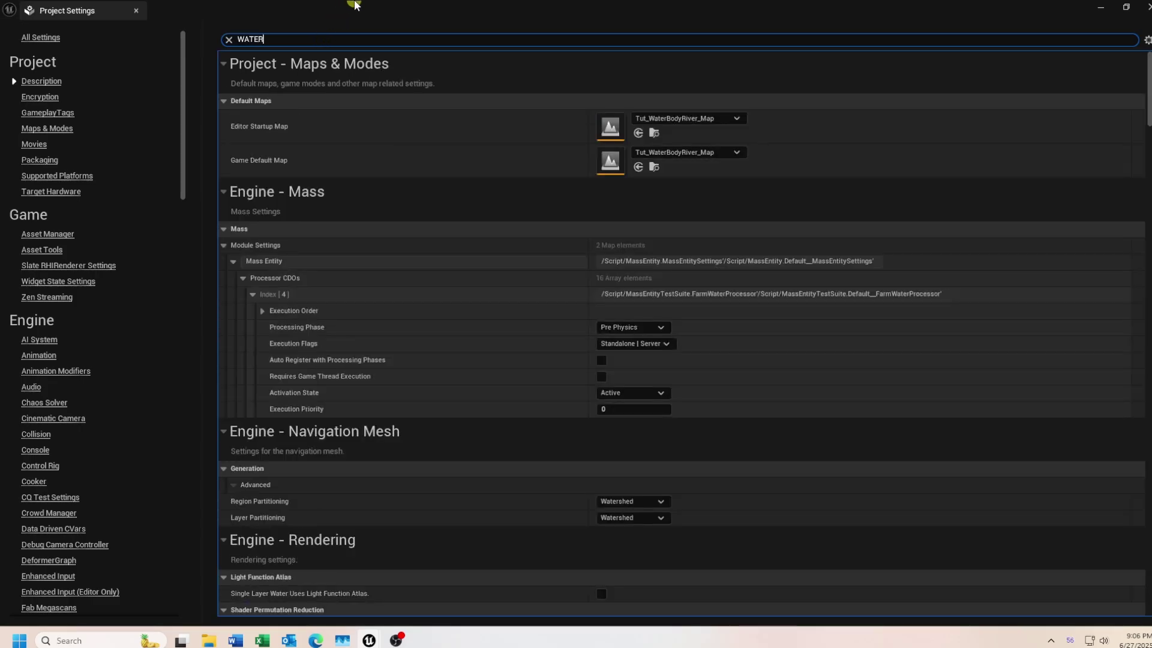
type(" DRAG")
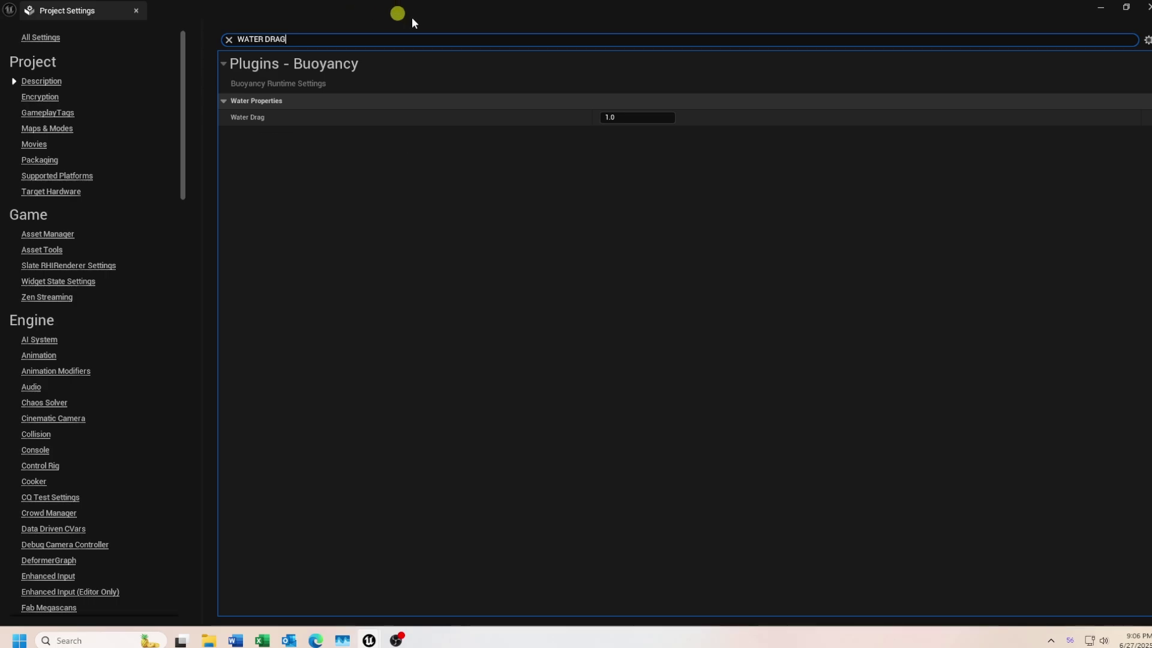
left_click(640, 117)
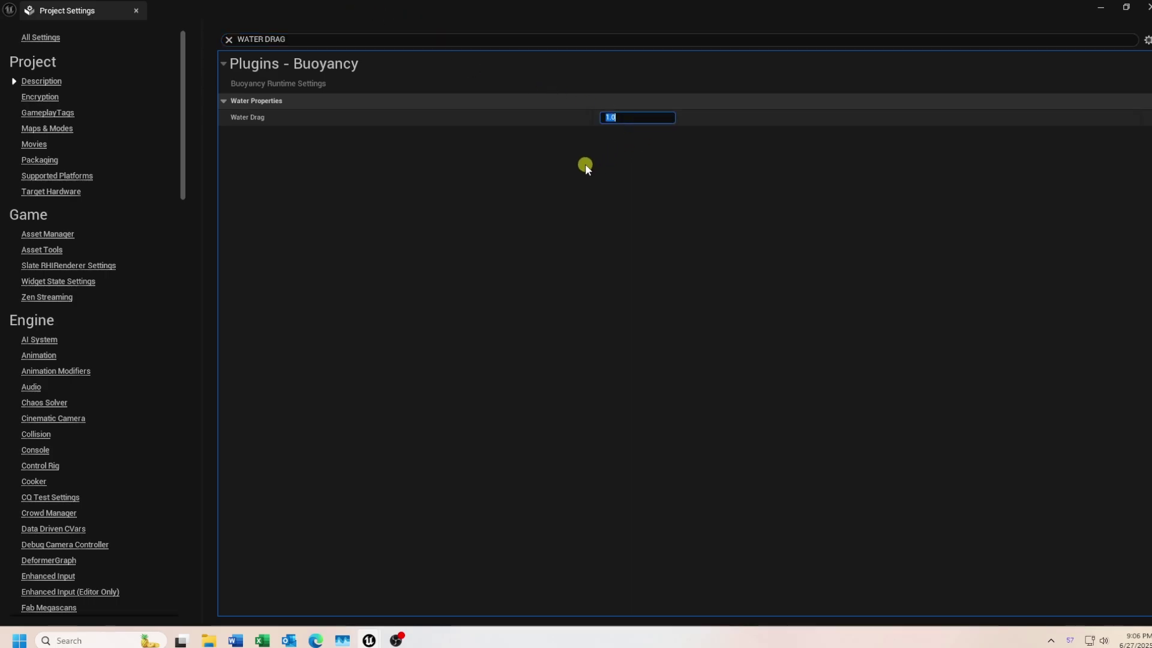
type(".01")
key("Return")
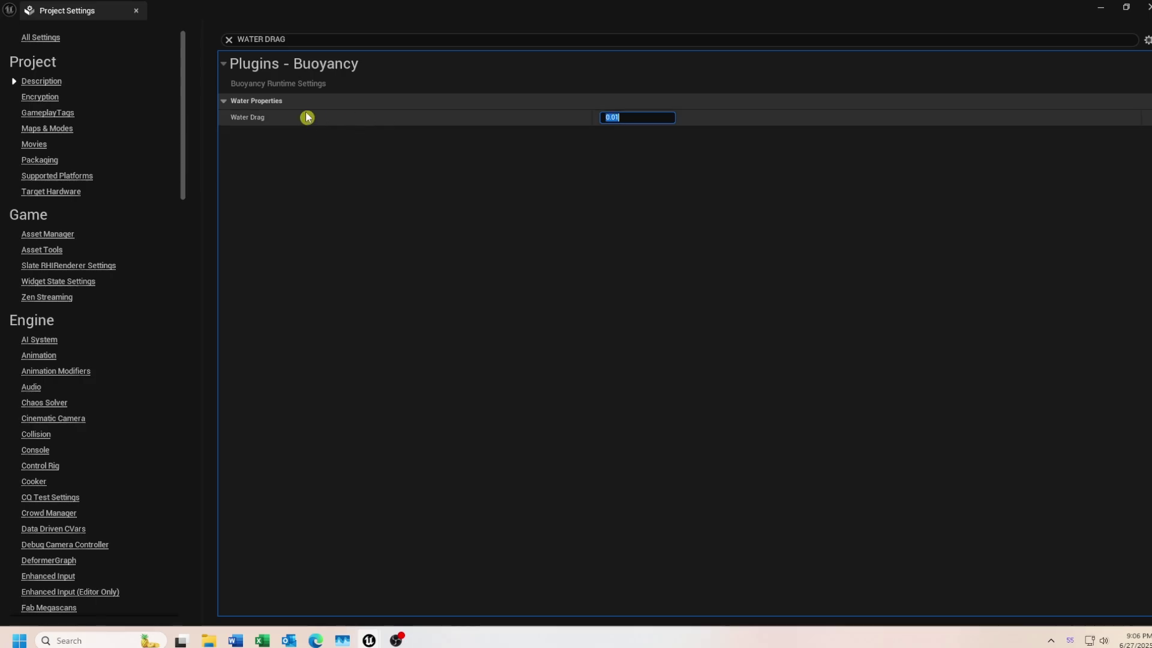
left_click(138, 10)
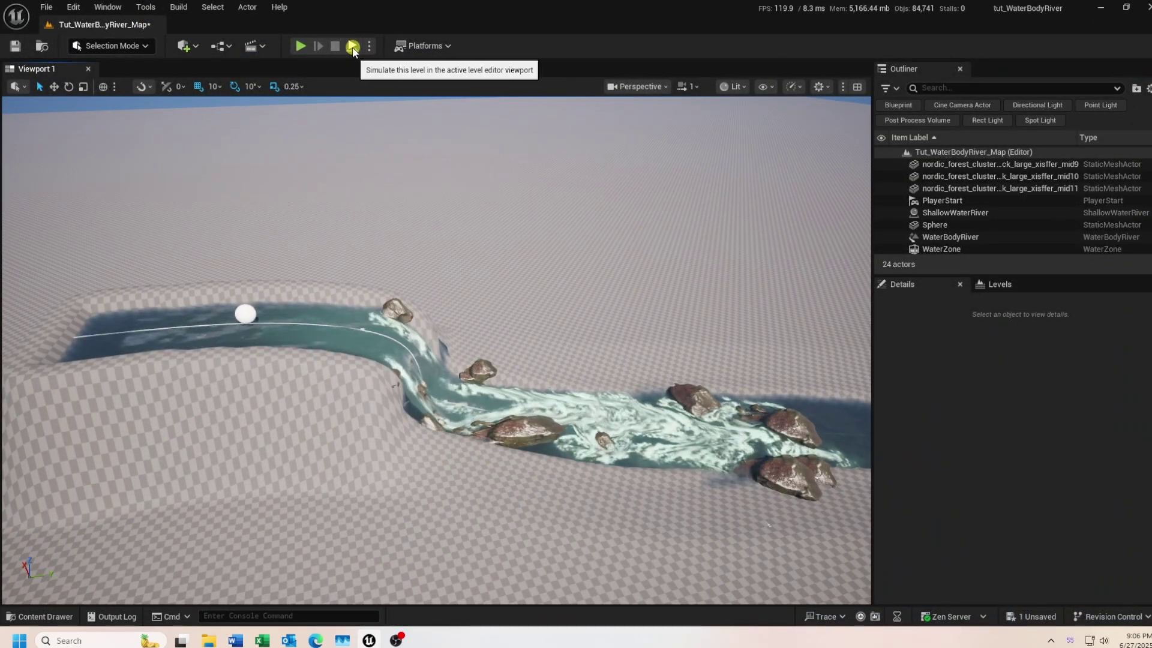
Simulate the level to watch the sphere drift down the river with 0.01 water drag
left_click(353, 47)
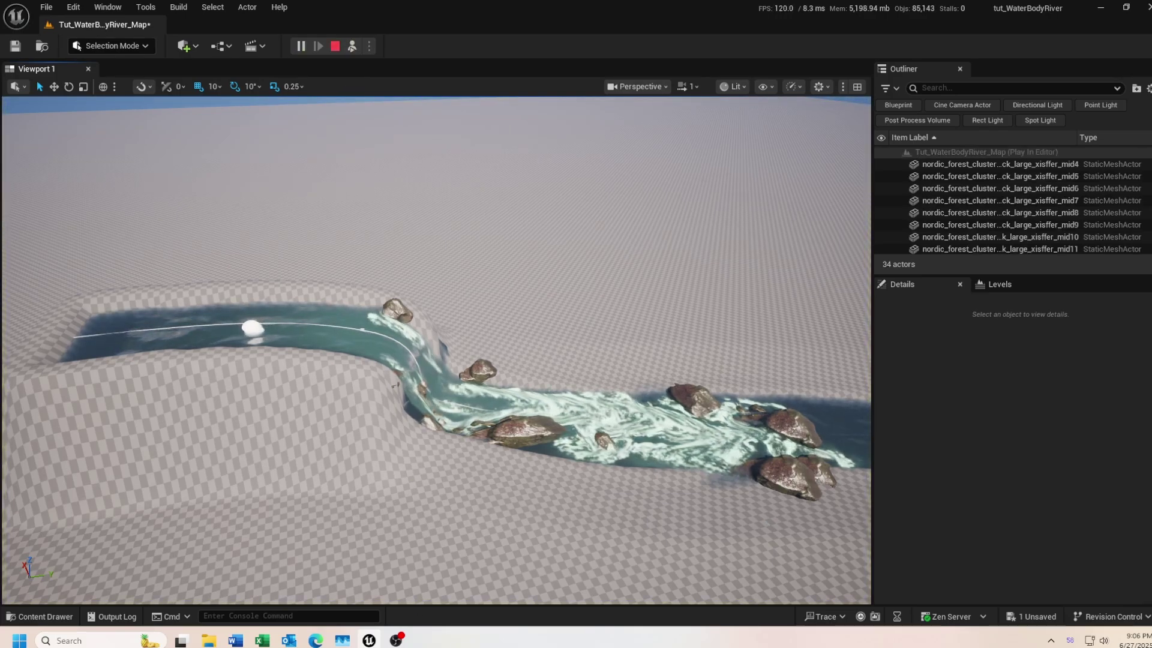